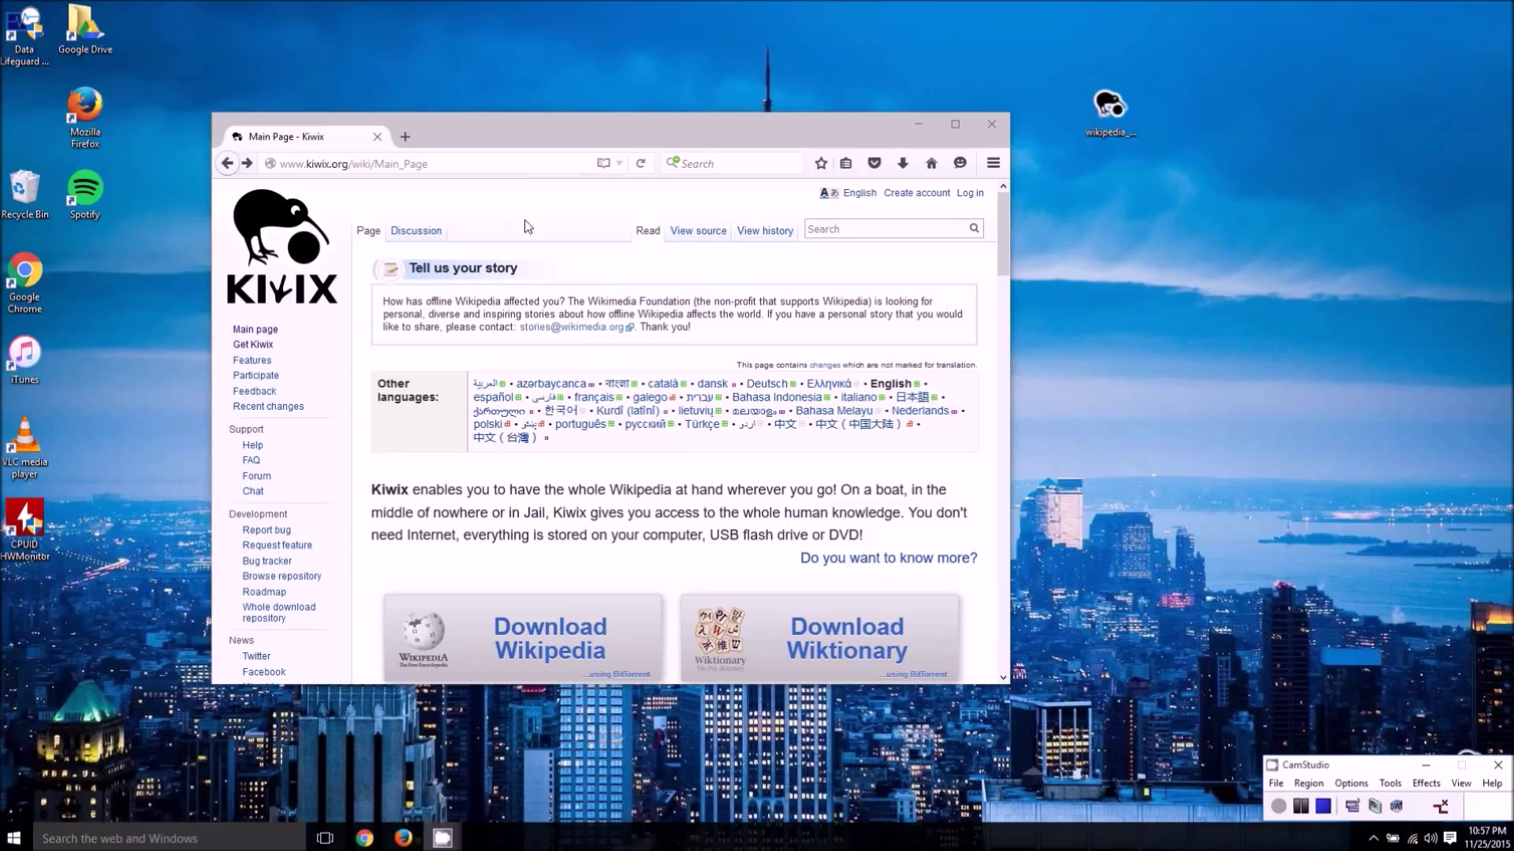
# Step: Go to the Get Kiwix page and scroll to the Microsoft Windows download section
pyautogui.click(267, 347)
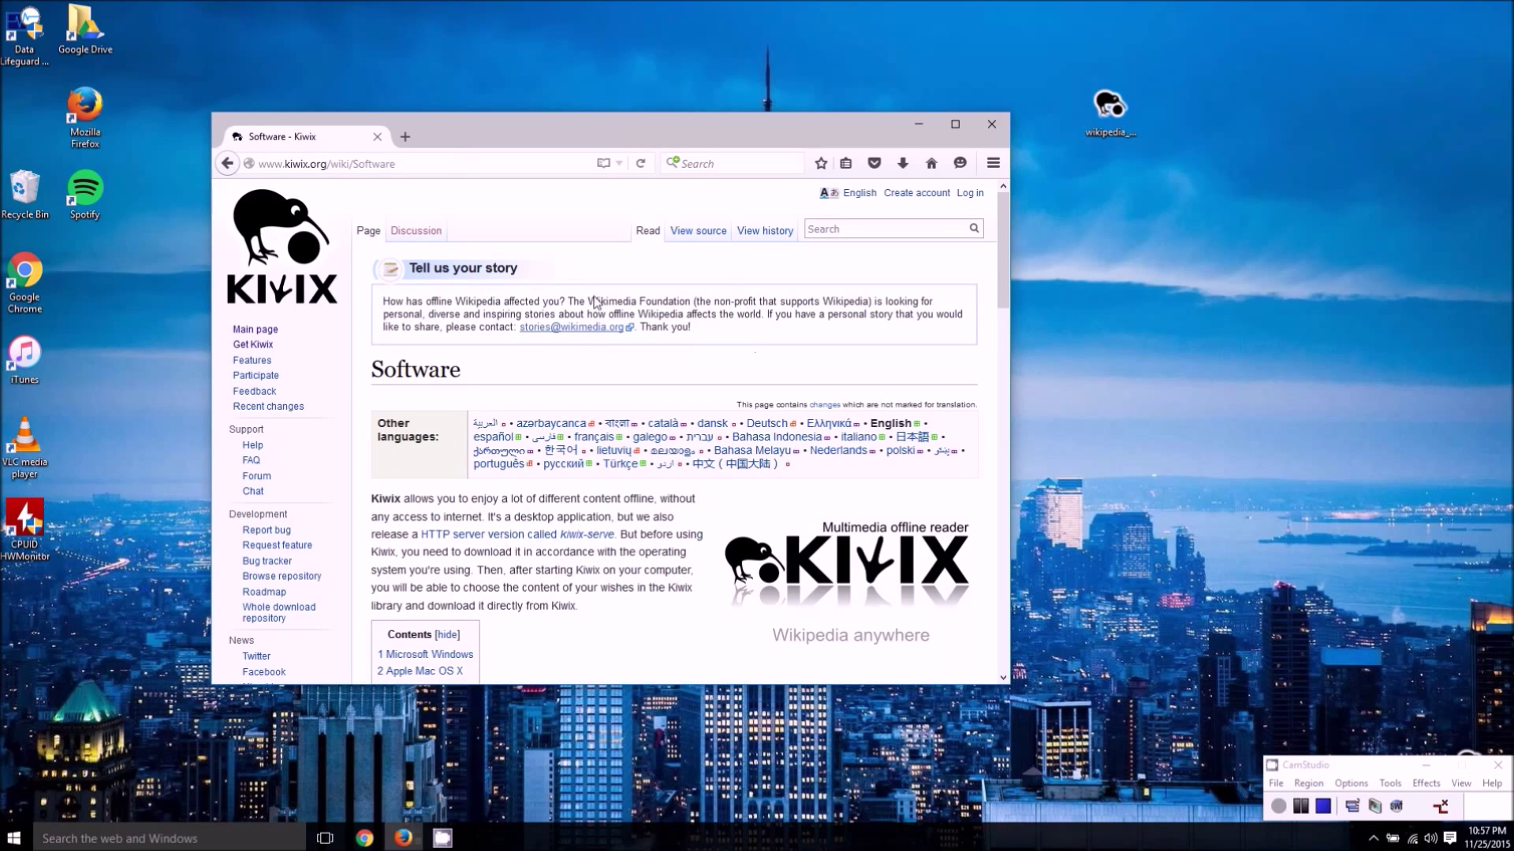
pyautogui.scroll(-10, 726, 312)
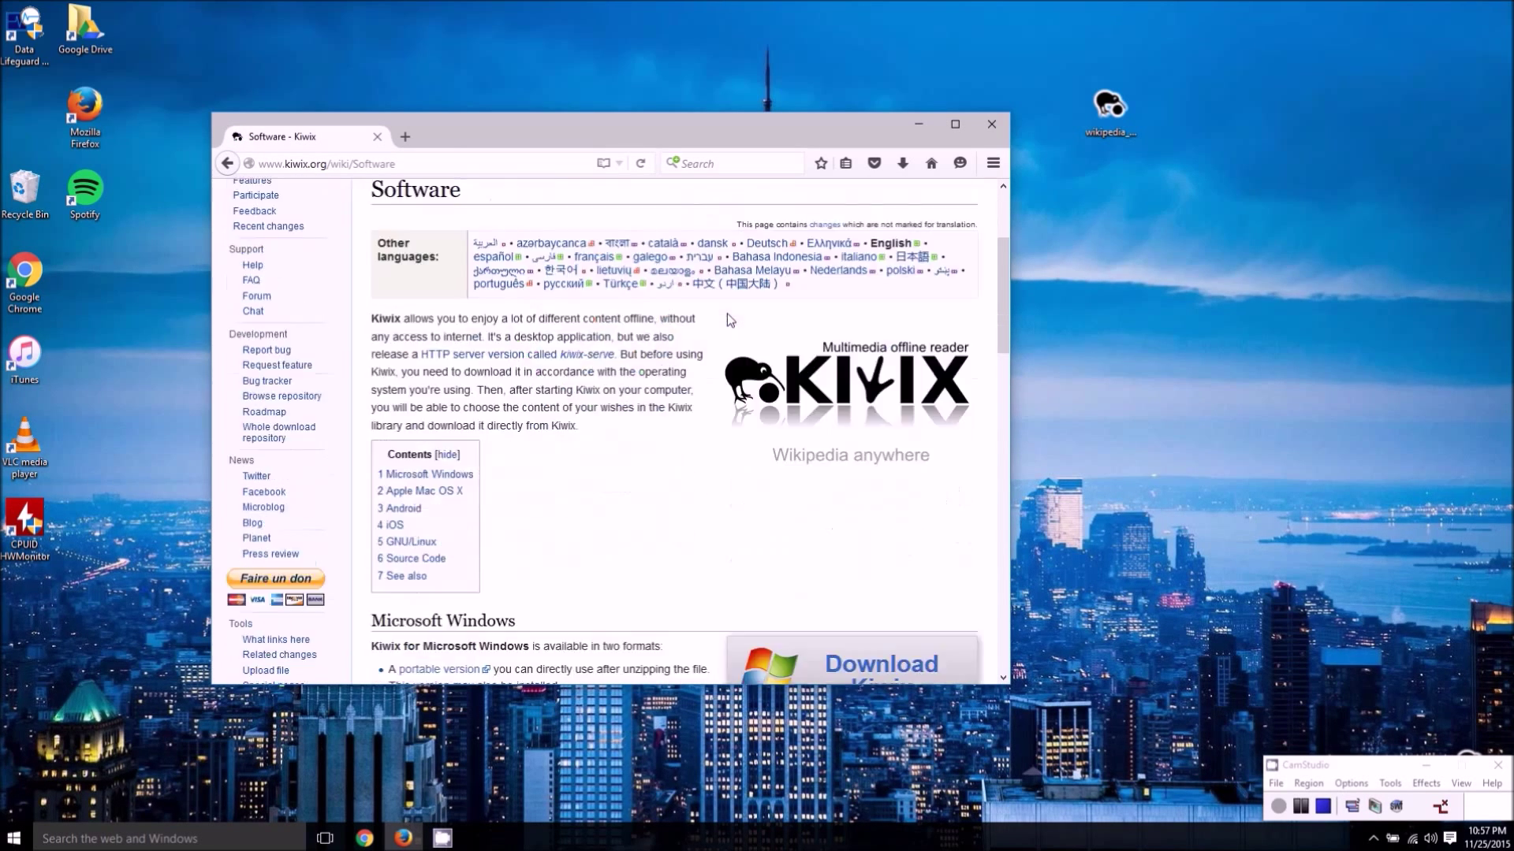
pyautogui.scroll(-4, 683, 340)
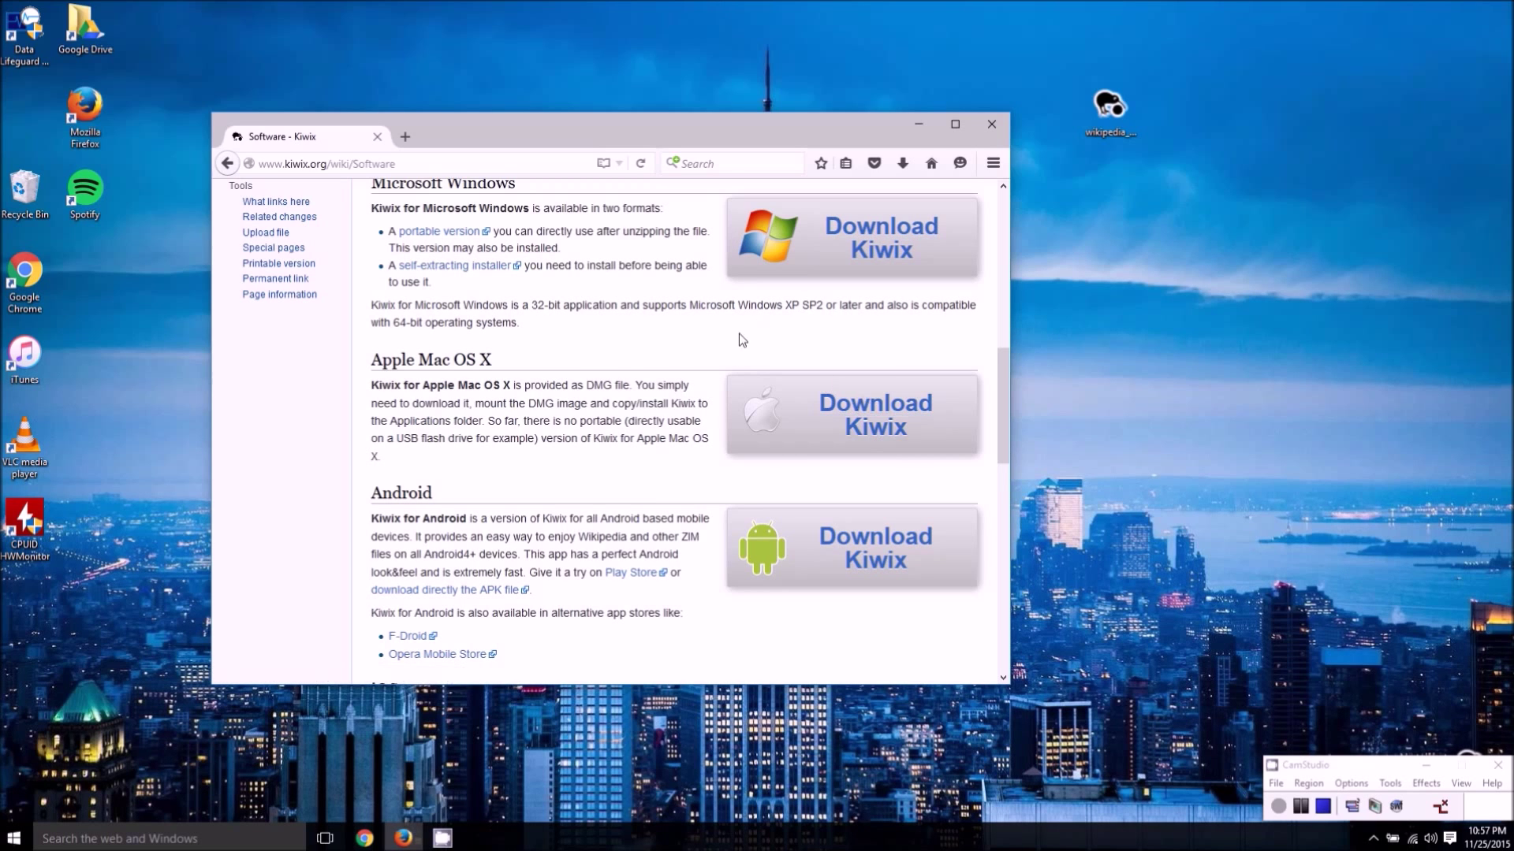
pyautogui.scroll(-1, 718, 509)
pyautogui.scroll(5, 713, 461)
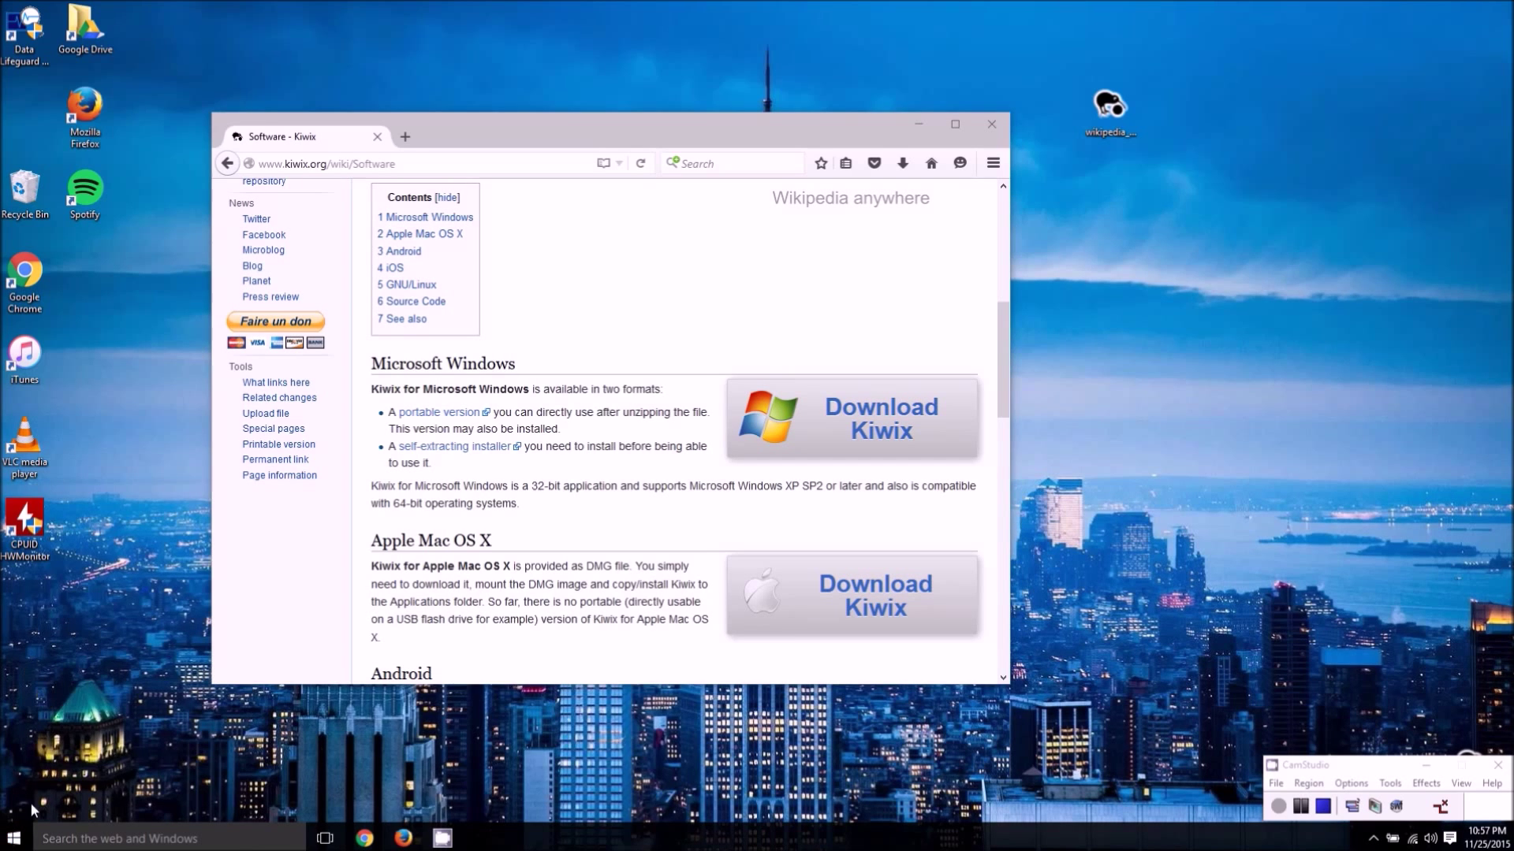
pyautogui.click(13, 837)
# Step: Open the kiwix-0.9-win zip archive from the Downloads folder in File Explorer
pyautogui.click(48, 719)
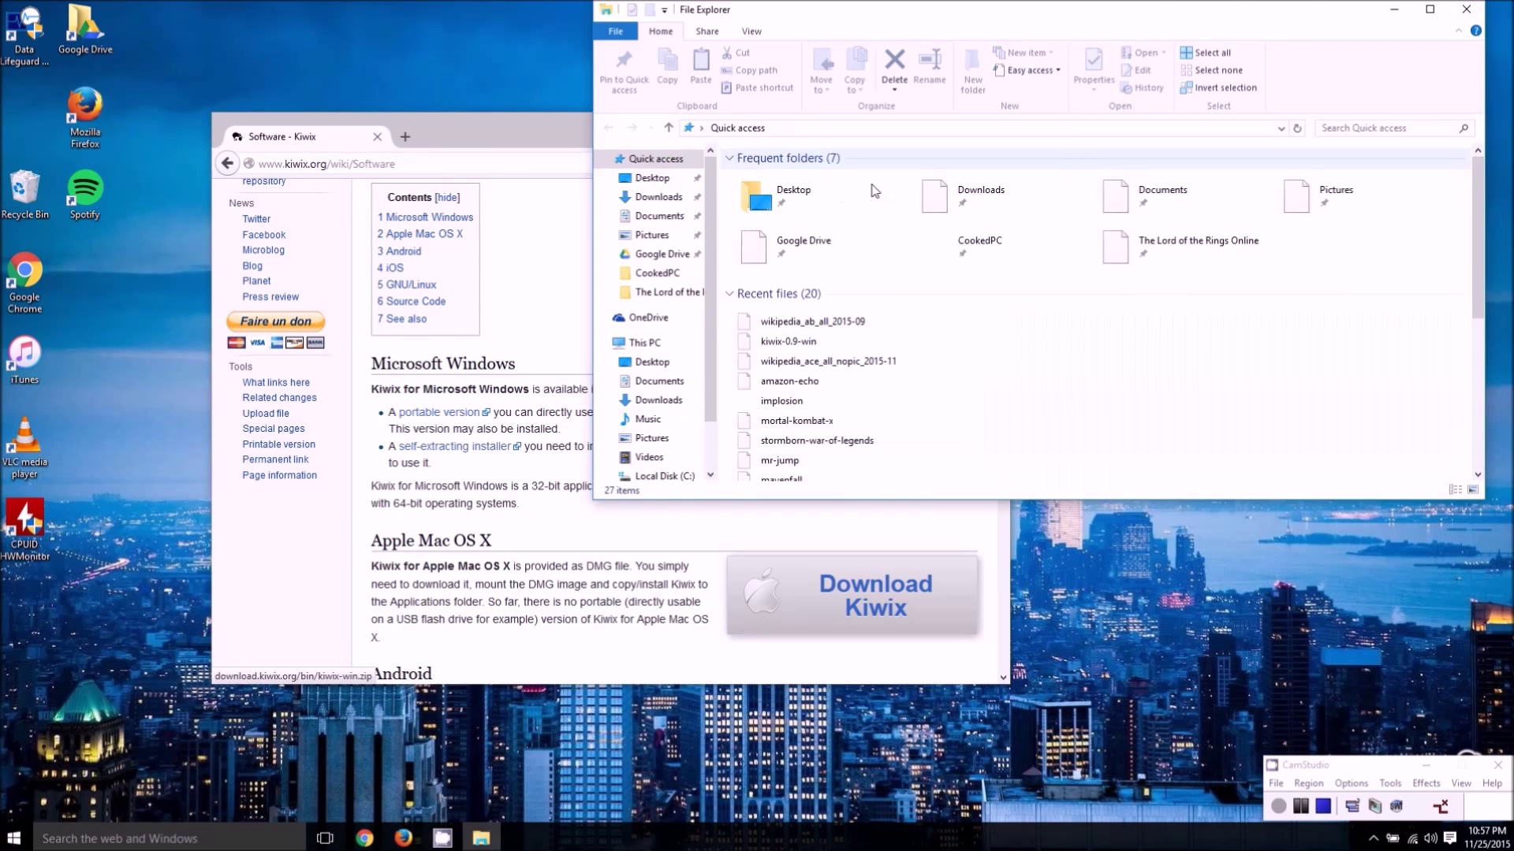
pyautogui.moveTo(950, 10); pyautogui.dragTo(873, 58)
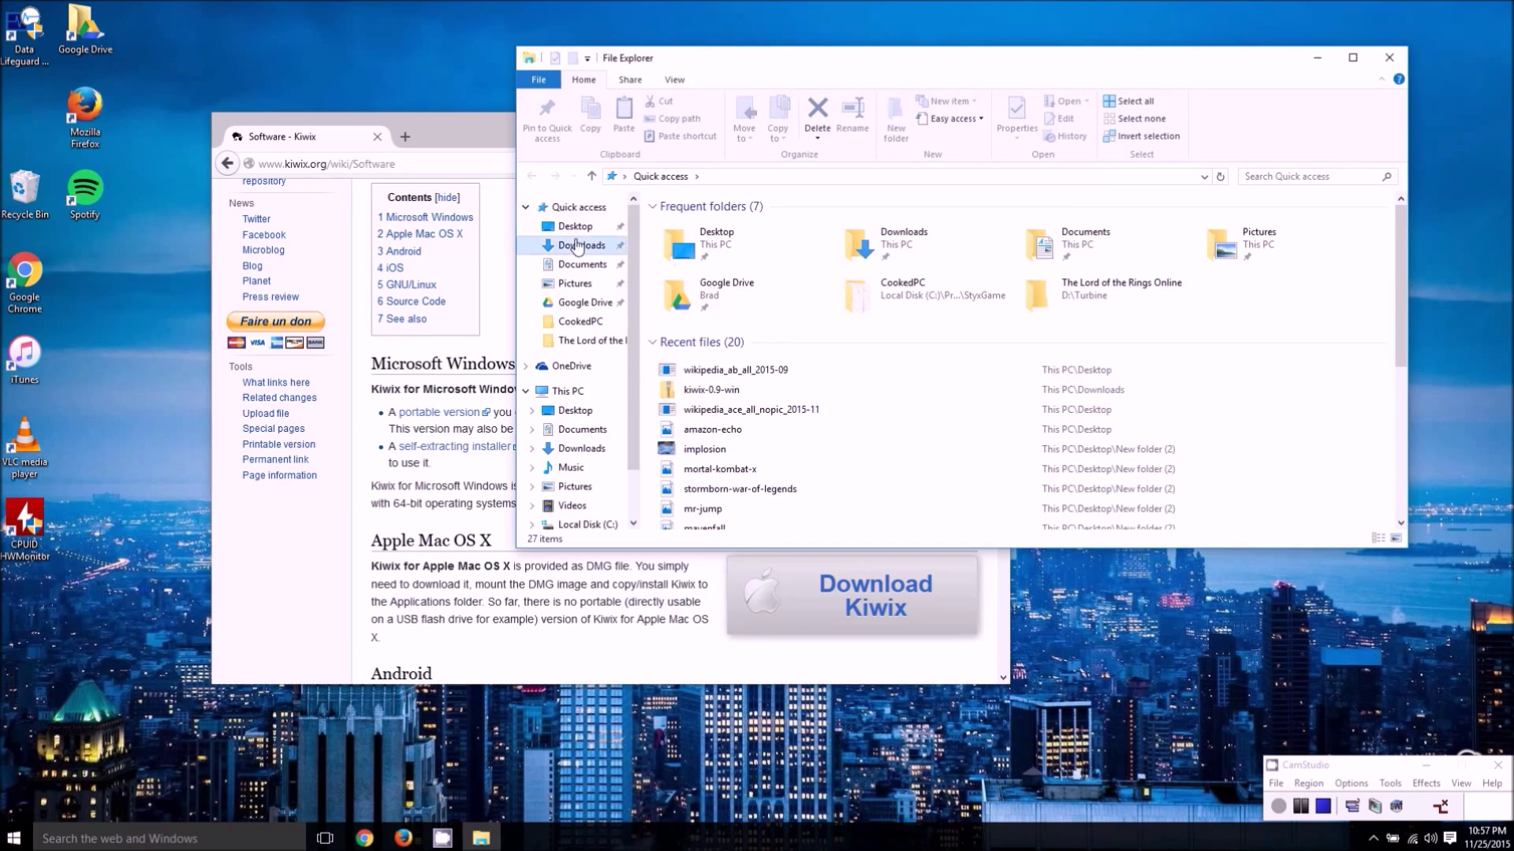
pyautogui.click(578, 246)
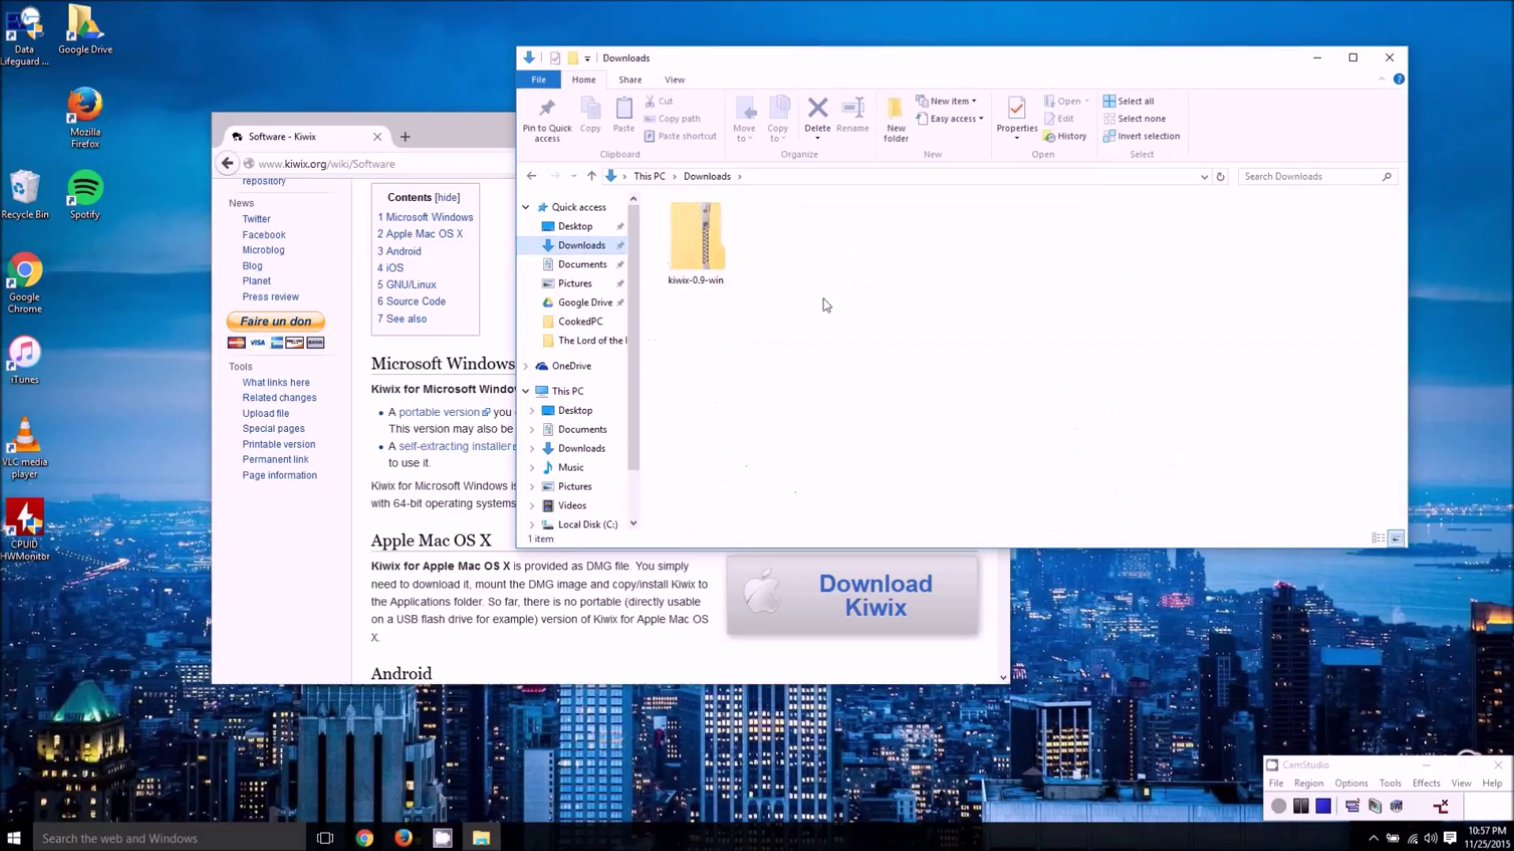
pyautogui.doubleClick(716, 239)
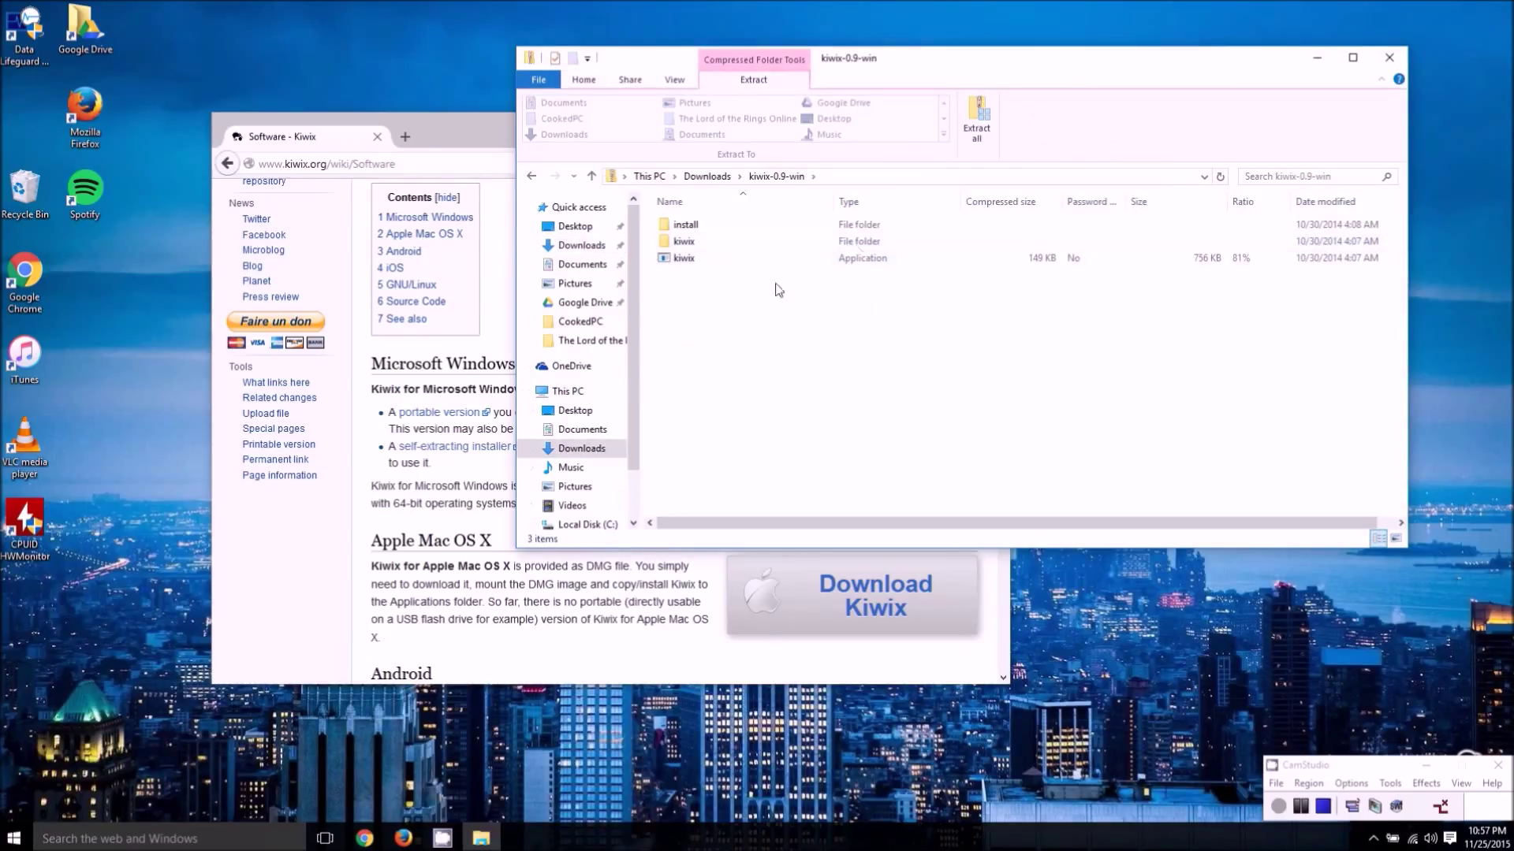
# Step: Extract all files from the kiwix-0.9-win archive to the Desktop
pyautogui.click(983, 120)
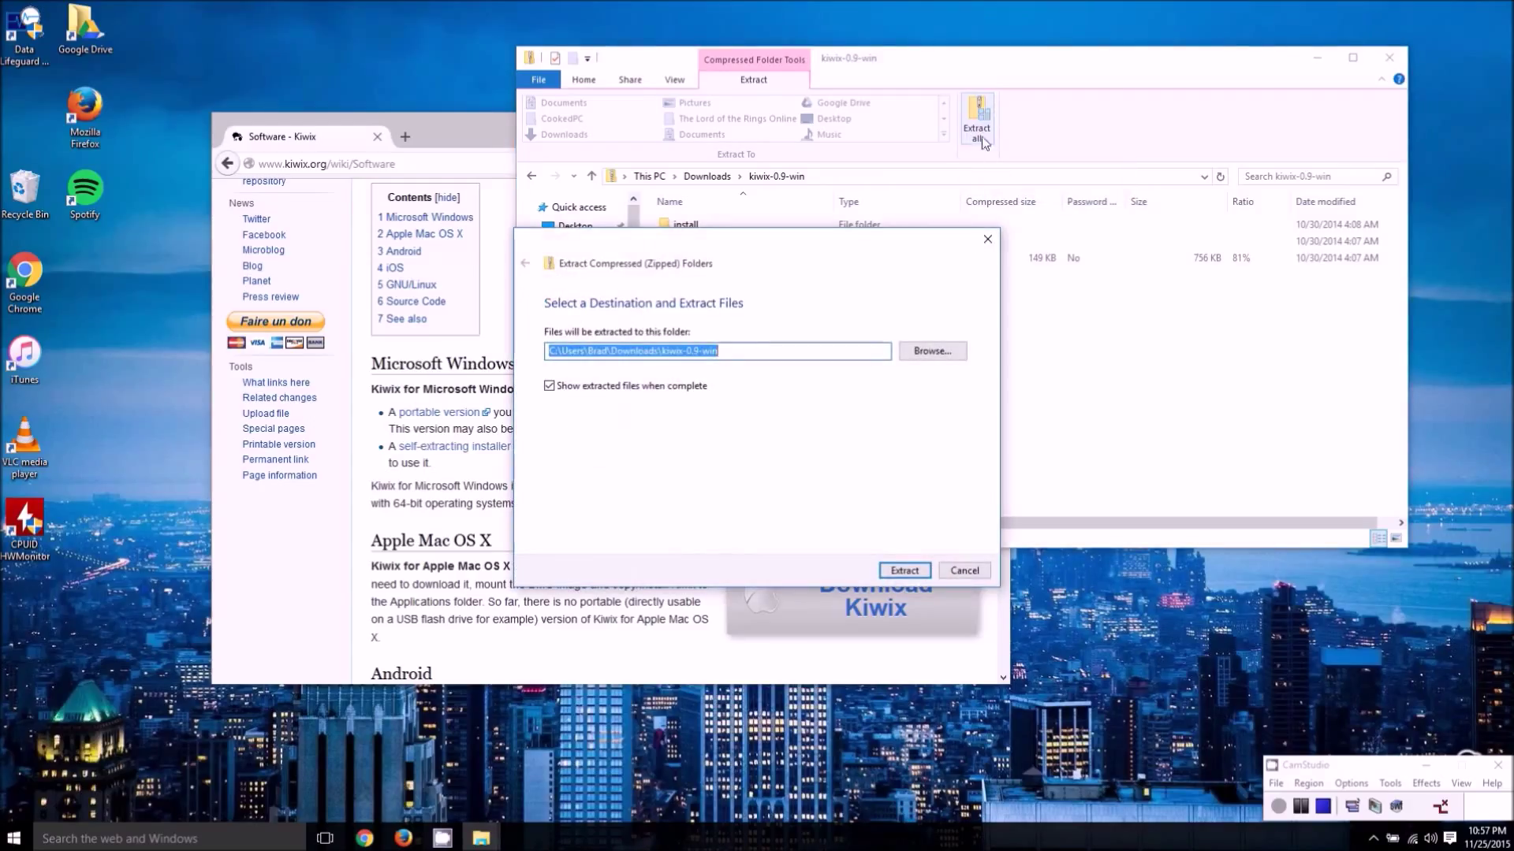
pyautogui.click(927, 354)
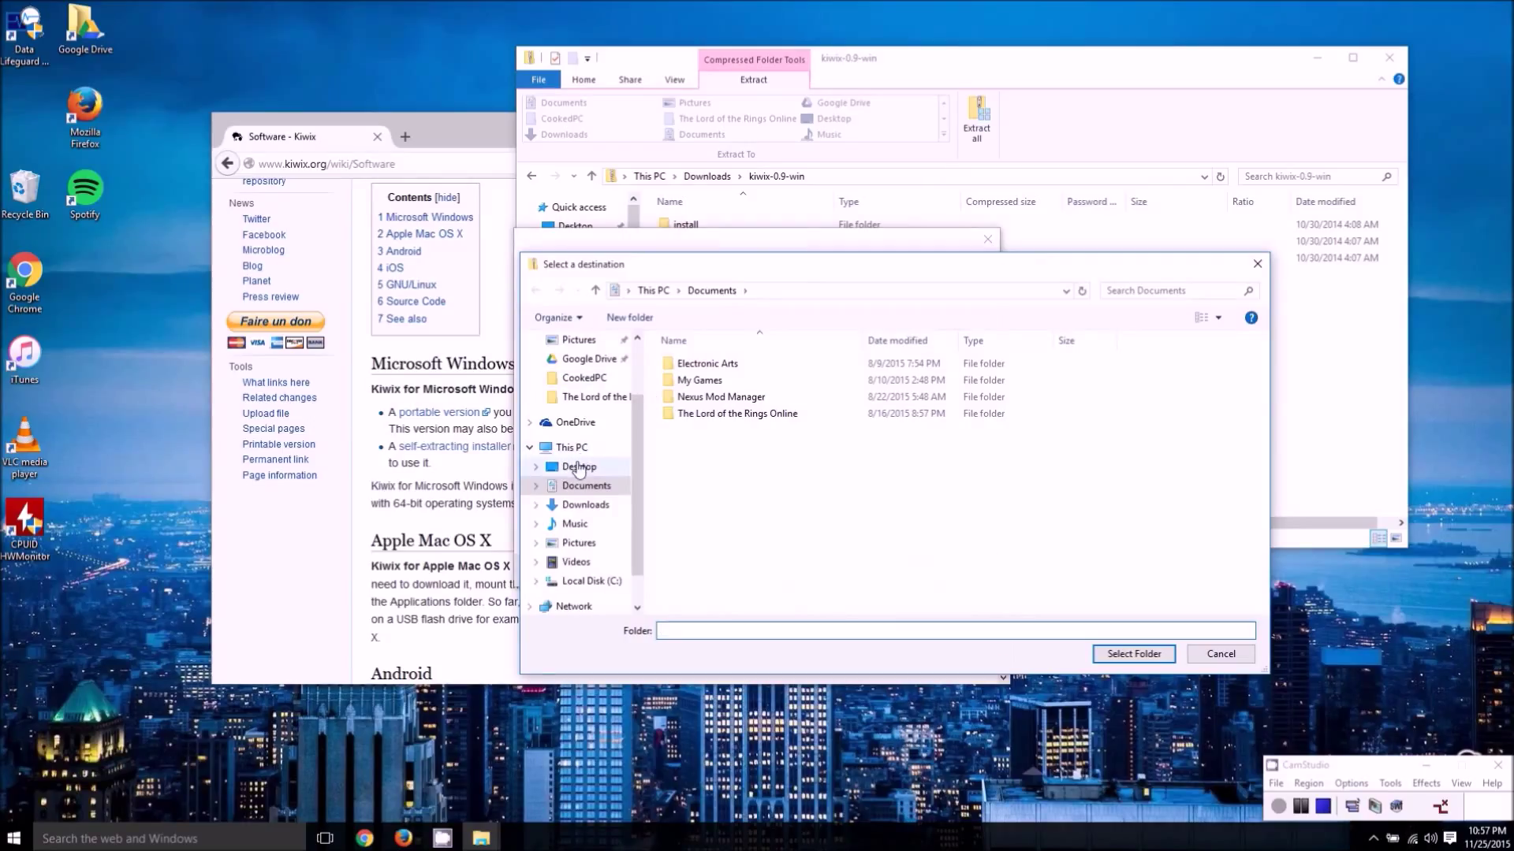
pyautogui.click(579, 468)
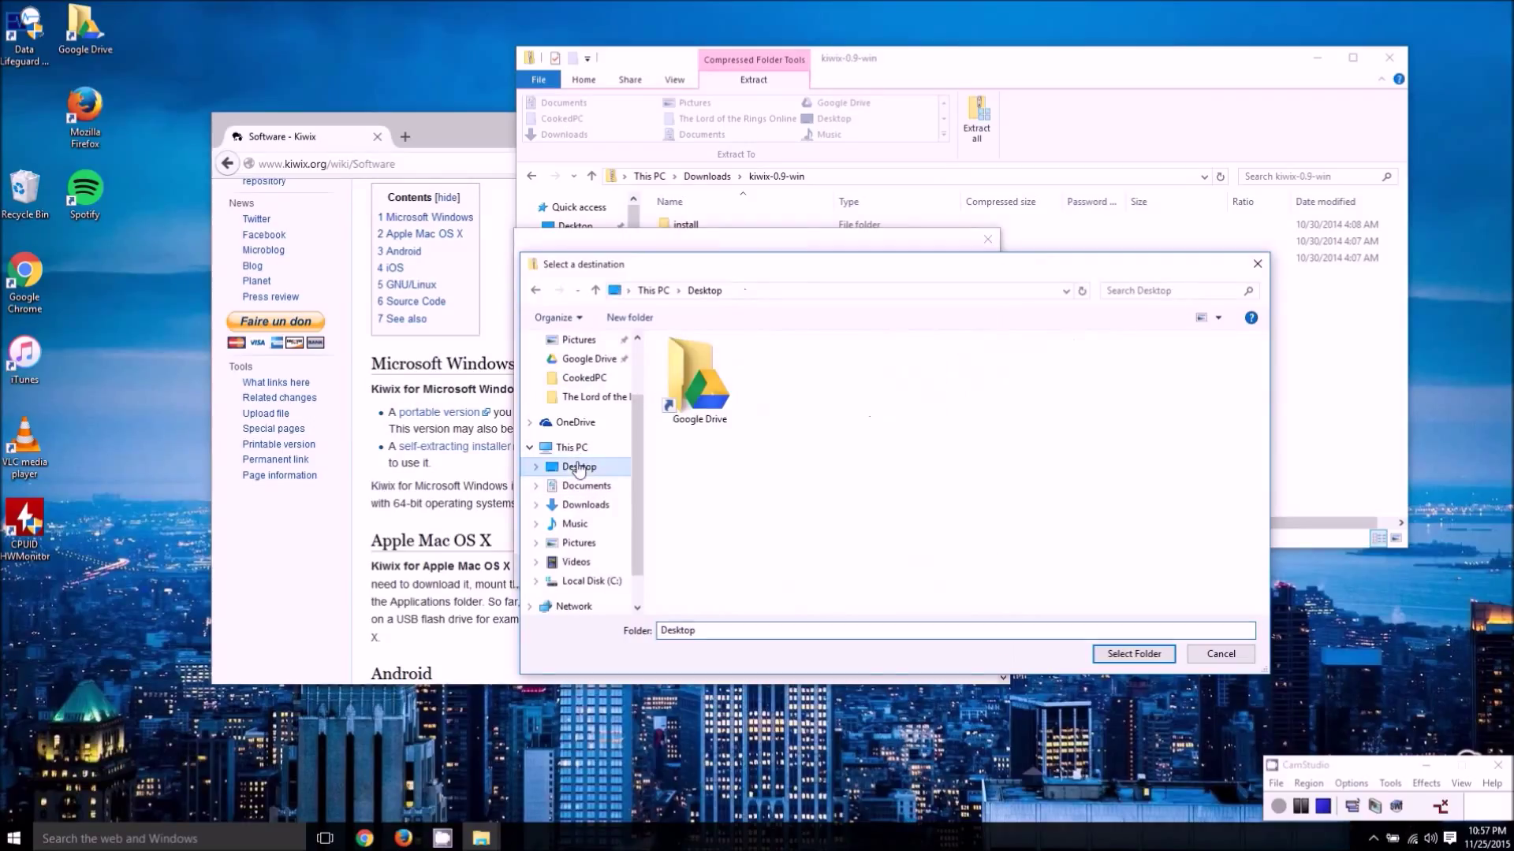
pyautogui.click(1103, 654)
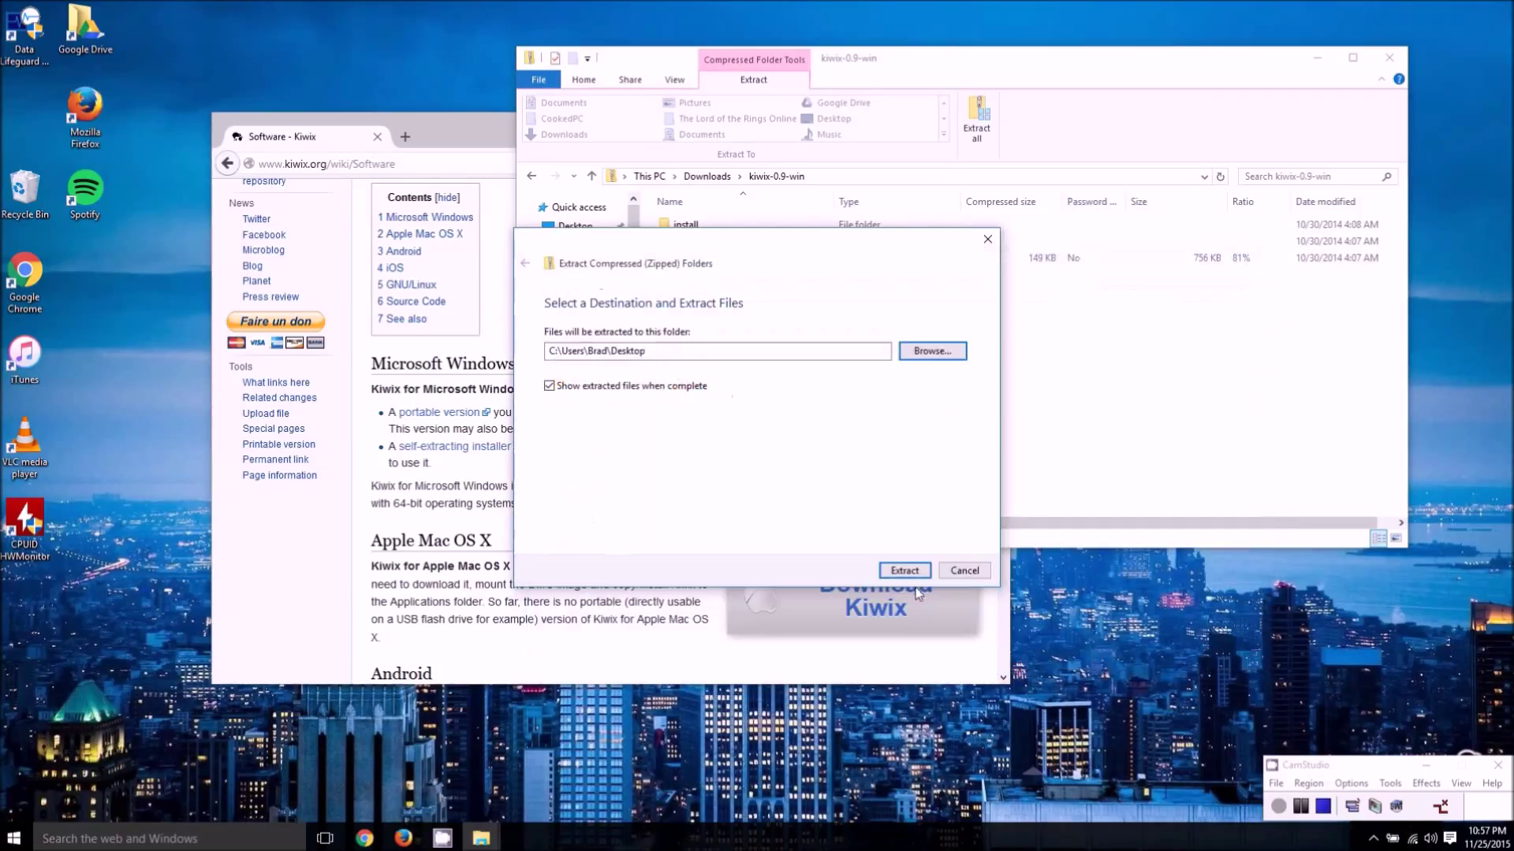
pyautogui.click(916, 574)
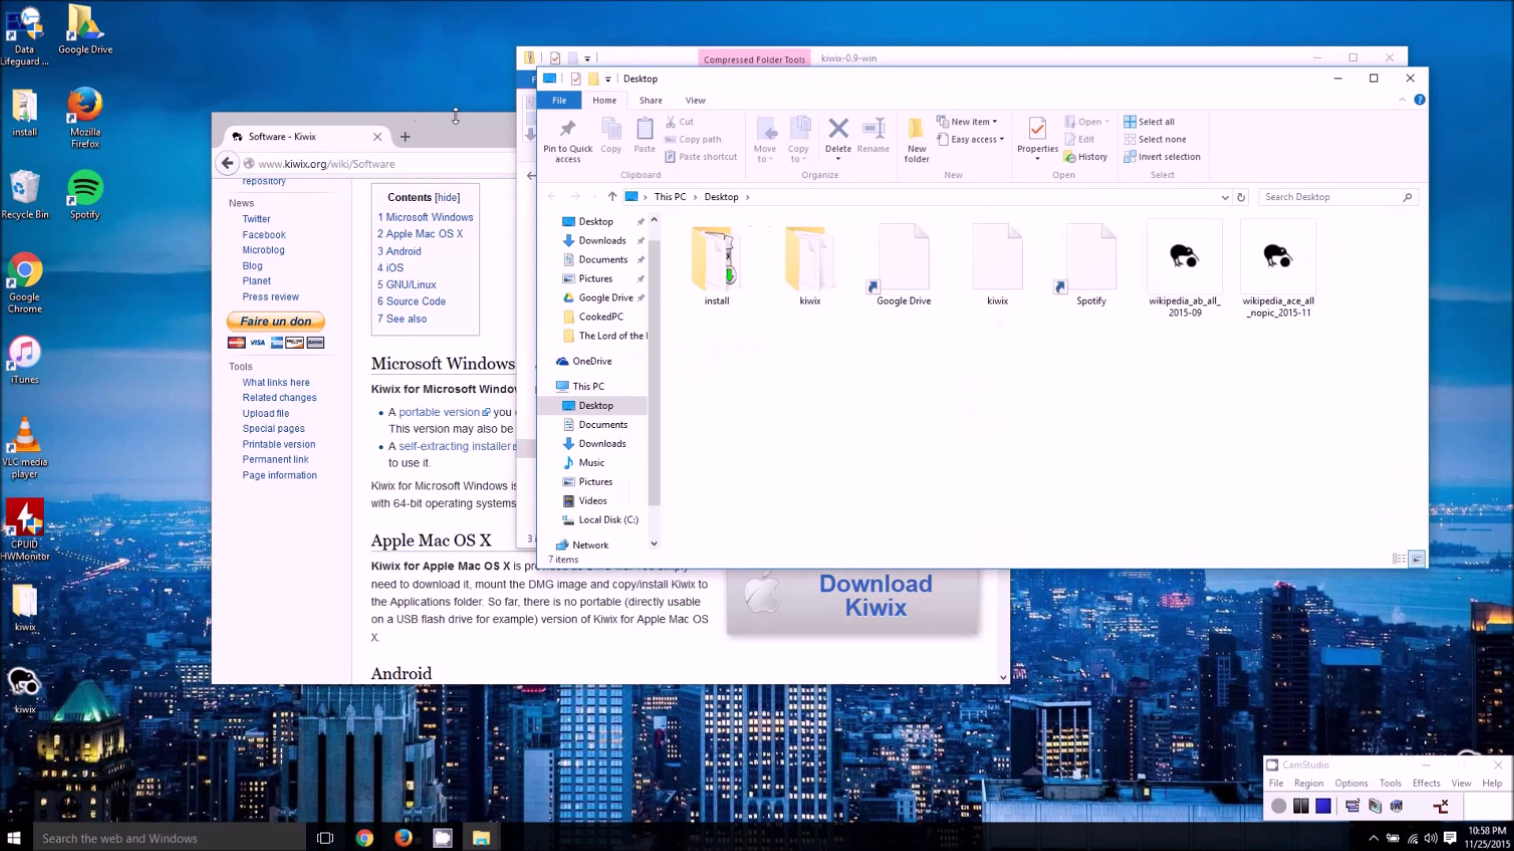
# Step: Close the Desktop window that shows the extracted install and kiwix folders
pyautogui.click(1415, 80)
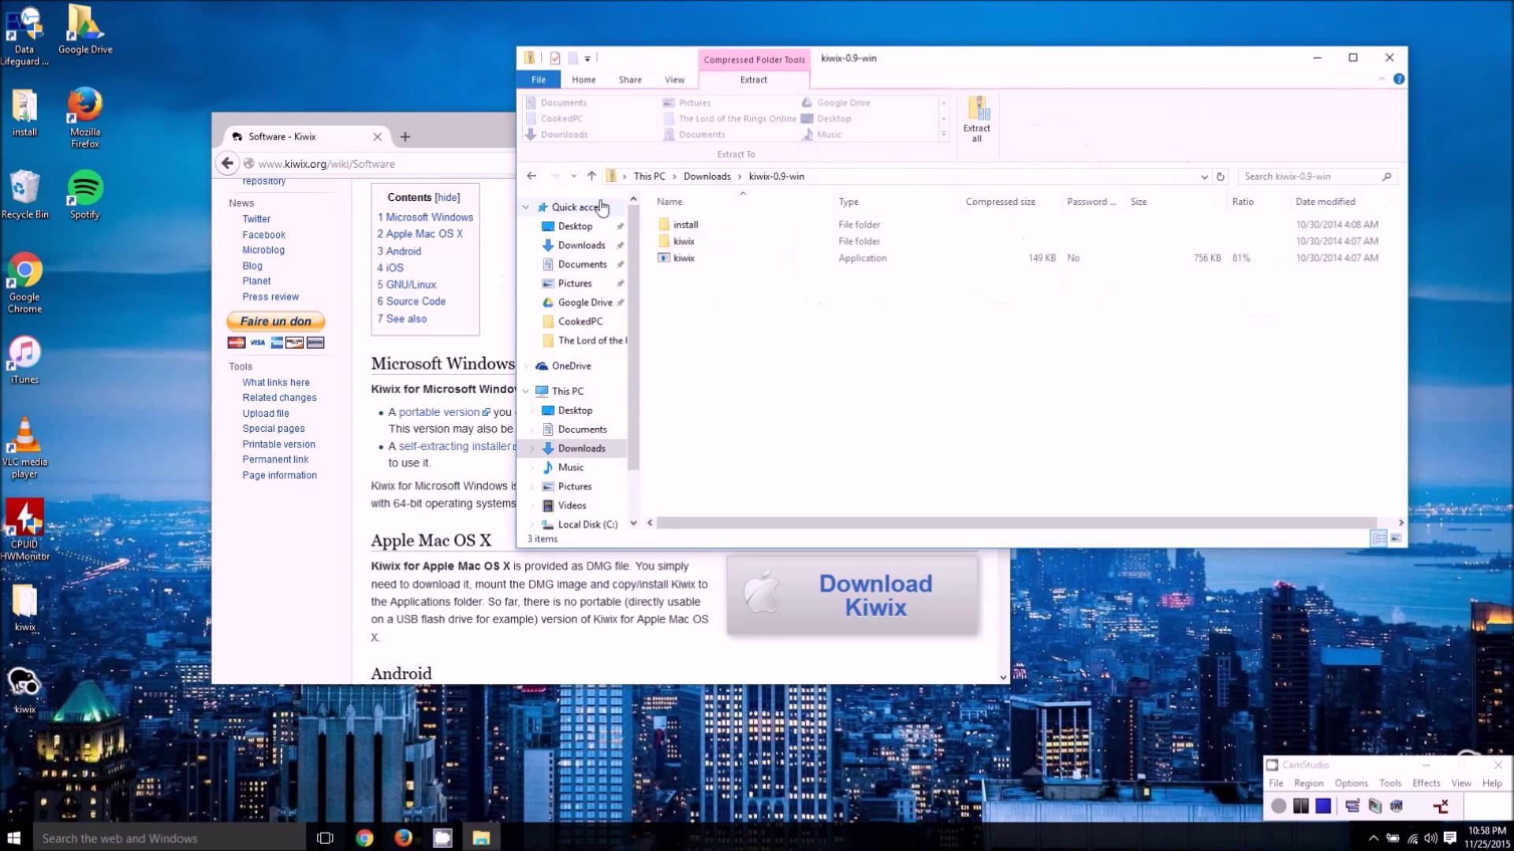
# Step: Close the archive window and show the Kiwix Main Page's Wikipedia, Wikiquote and Wikisource download boxes
pyautogui.click(1404, 69)
pyautogui.scroll(10, 556, 453)
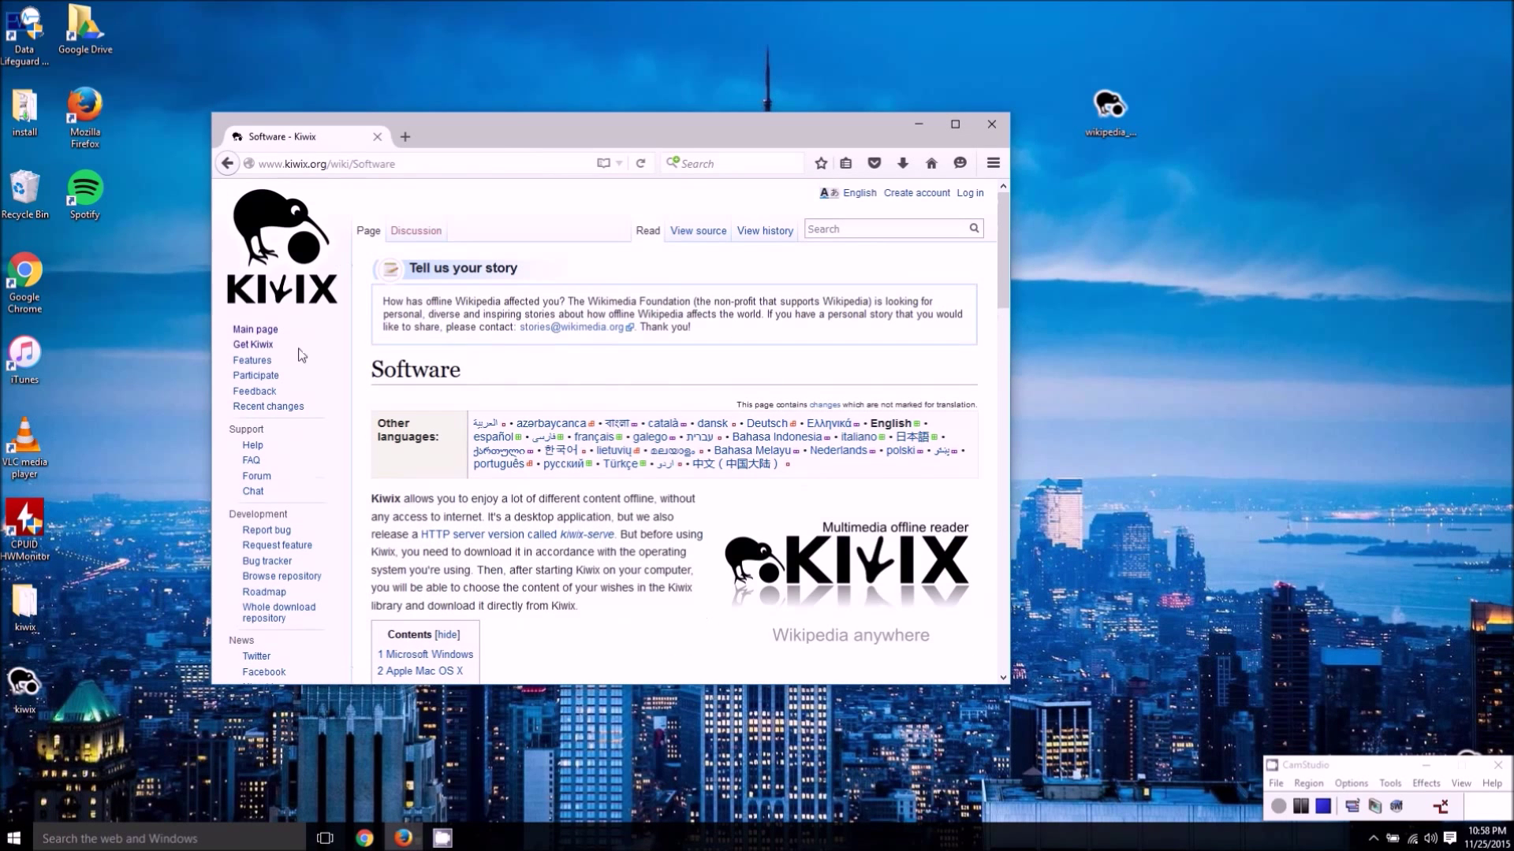
pyautogui.click(256, 331)
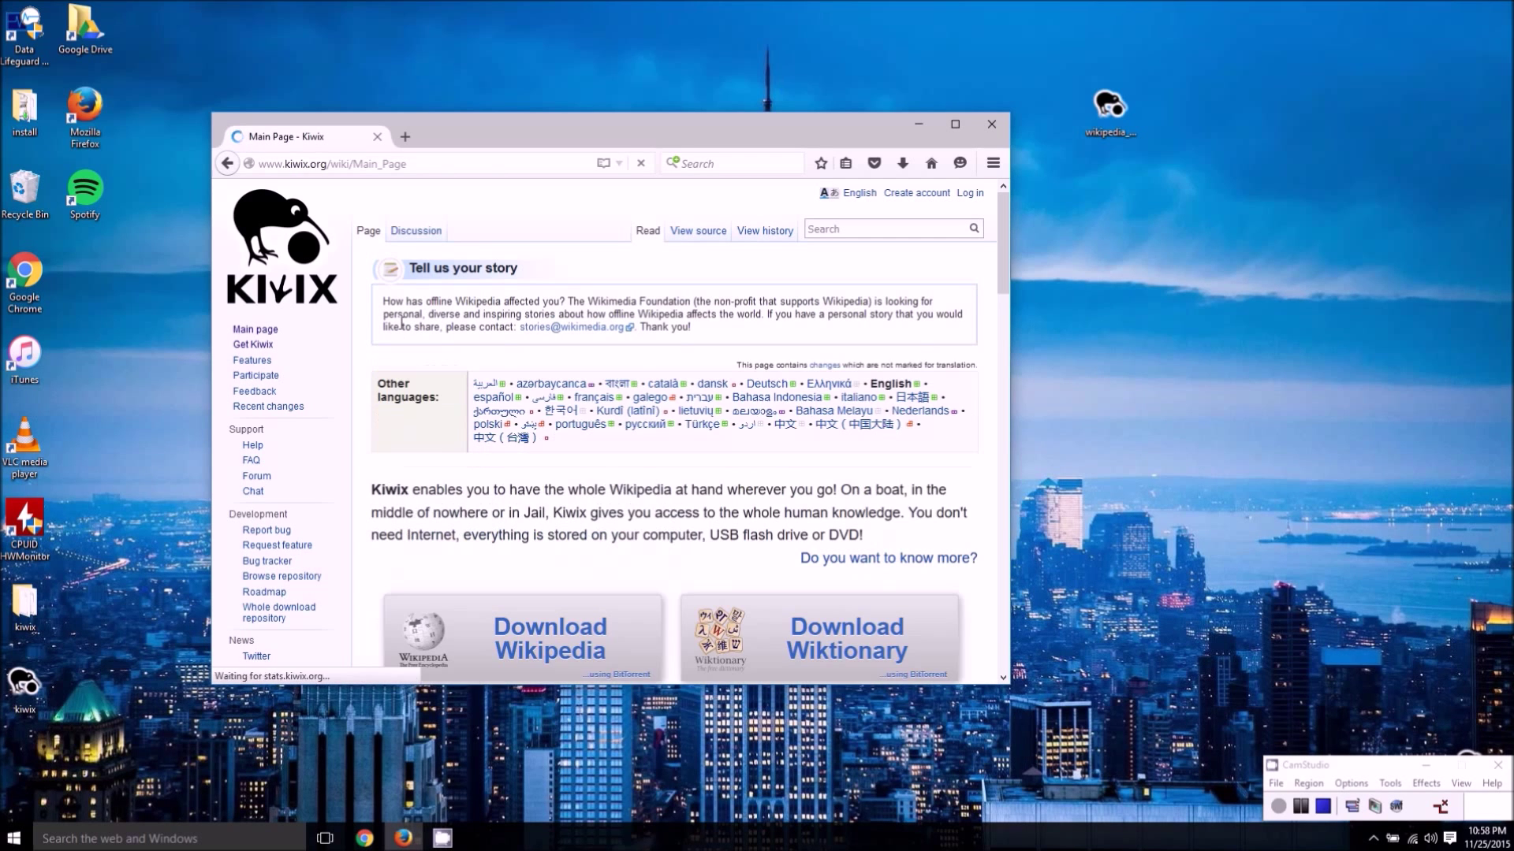
pyautogui.scroll(-2, 448, 388)
pyautogui.scroll(-3, 544, 402)
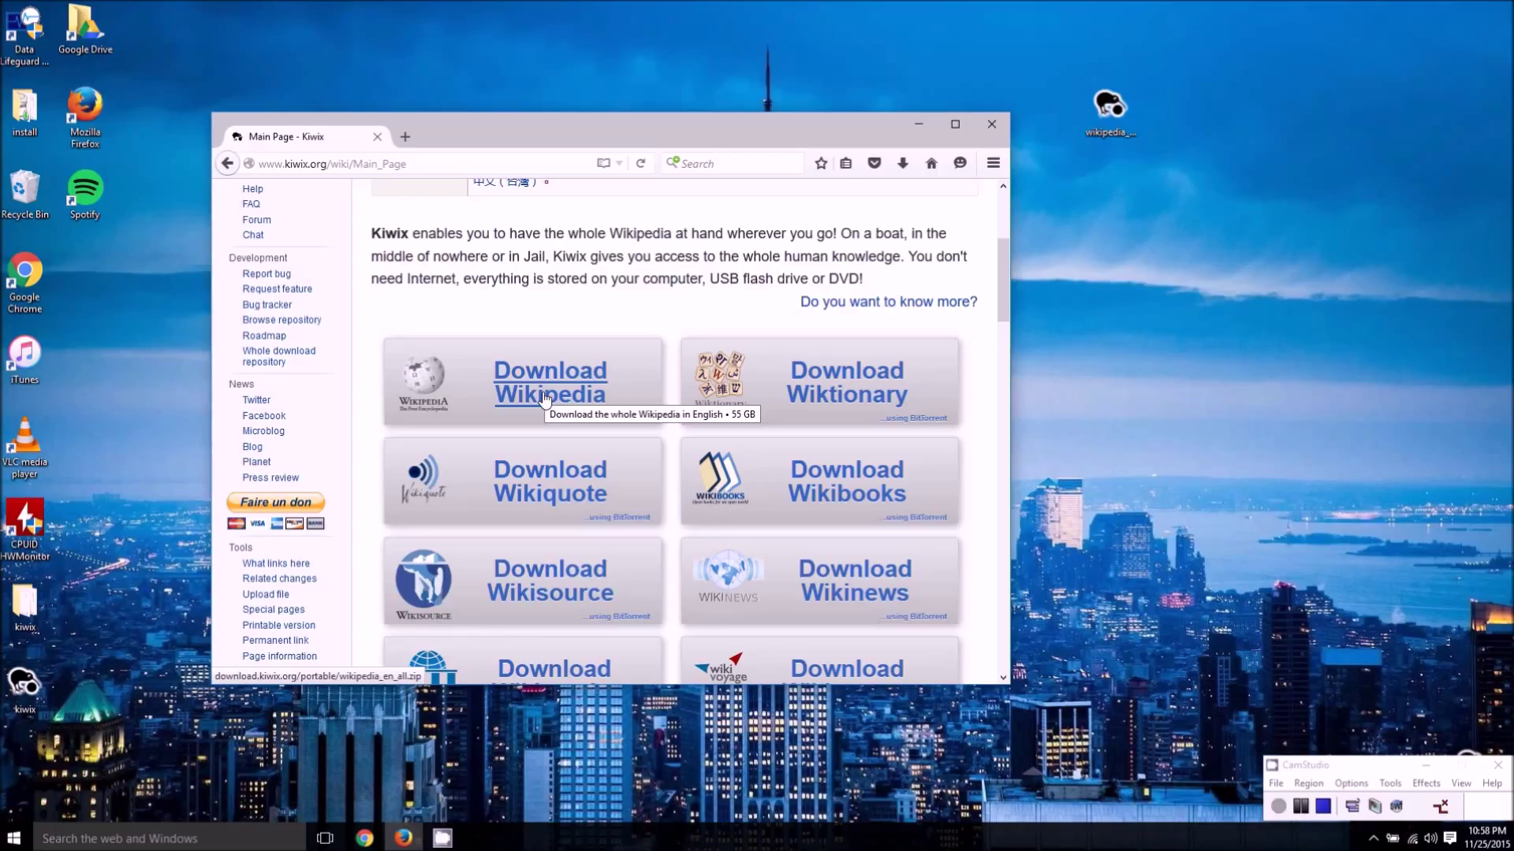
pyautogui.click(918, 124)
# Step: Launch the Kiwix reader from the kiwix icon on the desktop
pyautogui.click(762, 301)
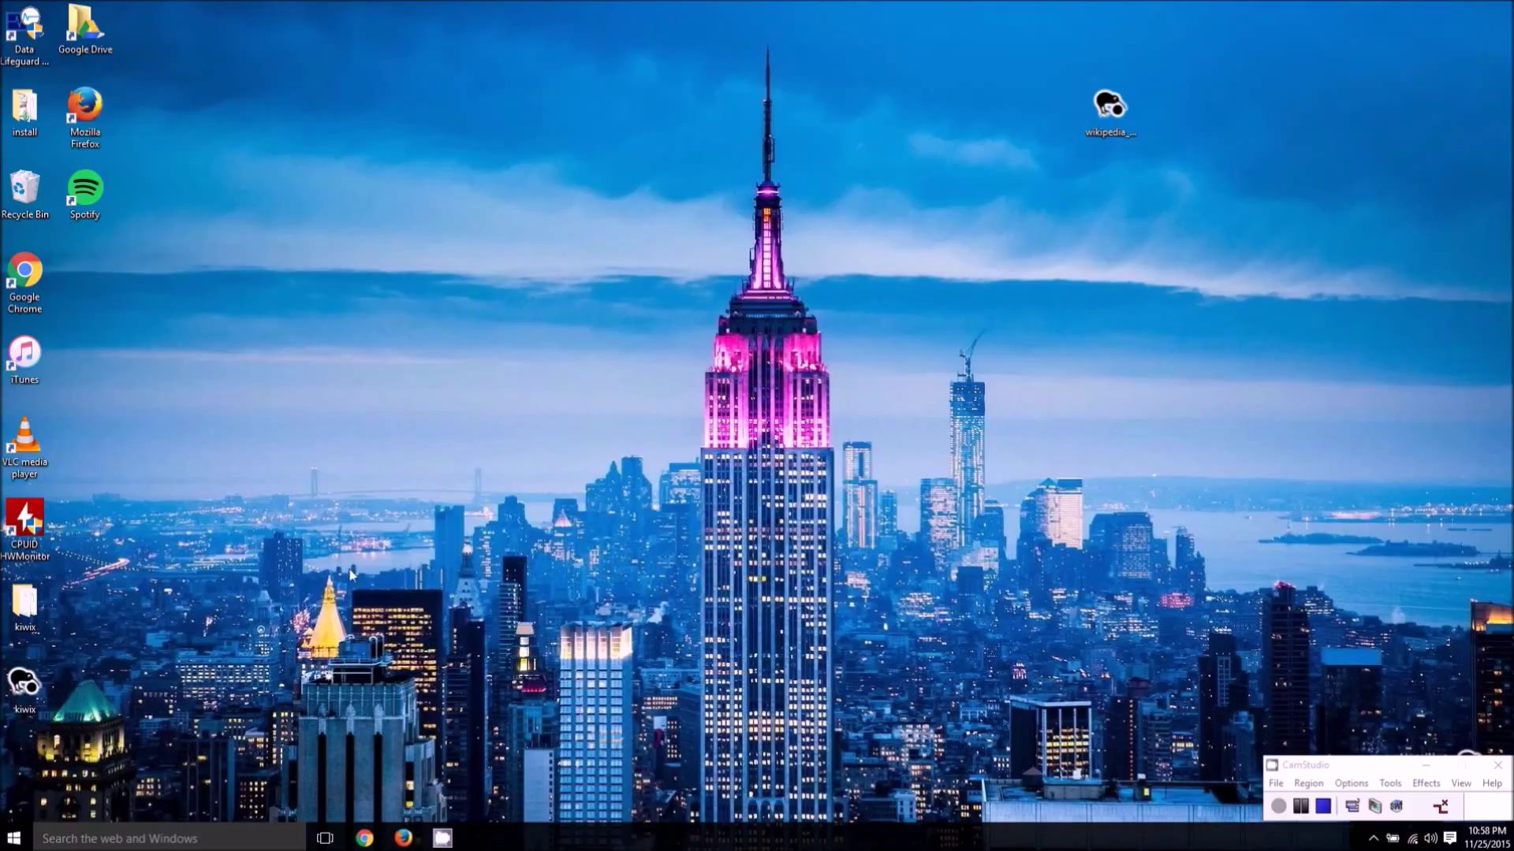
pyautogui.click(26, 684)
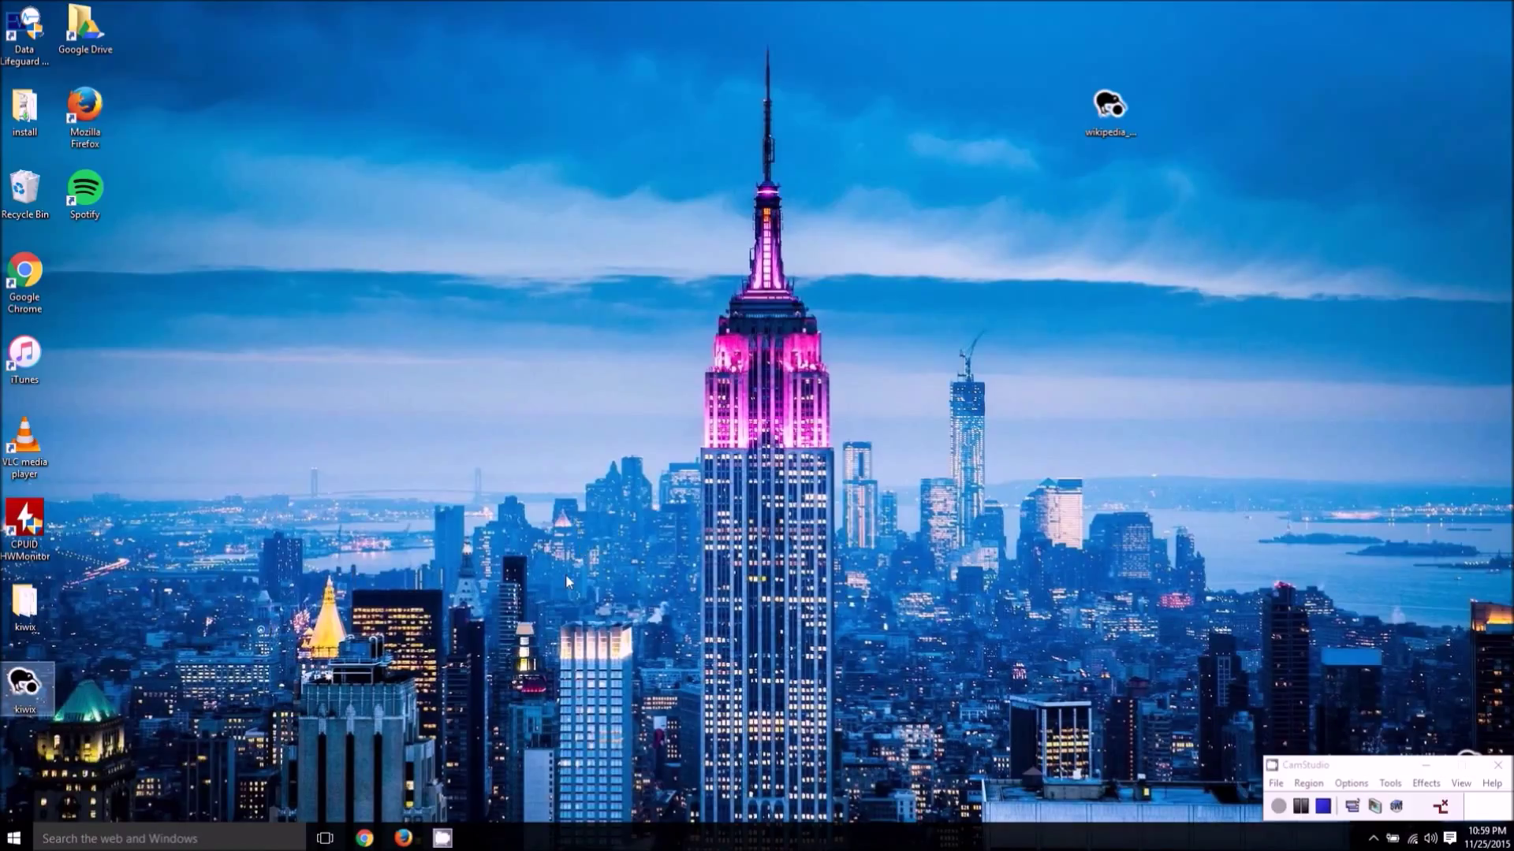
pyautogui.hotkey('alt', 'Tab')
pyautogui.doubleClick(25, 670)
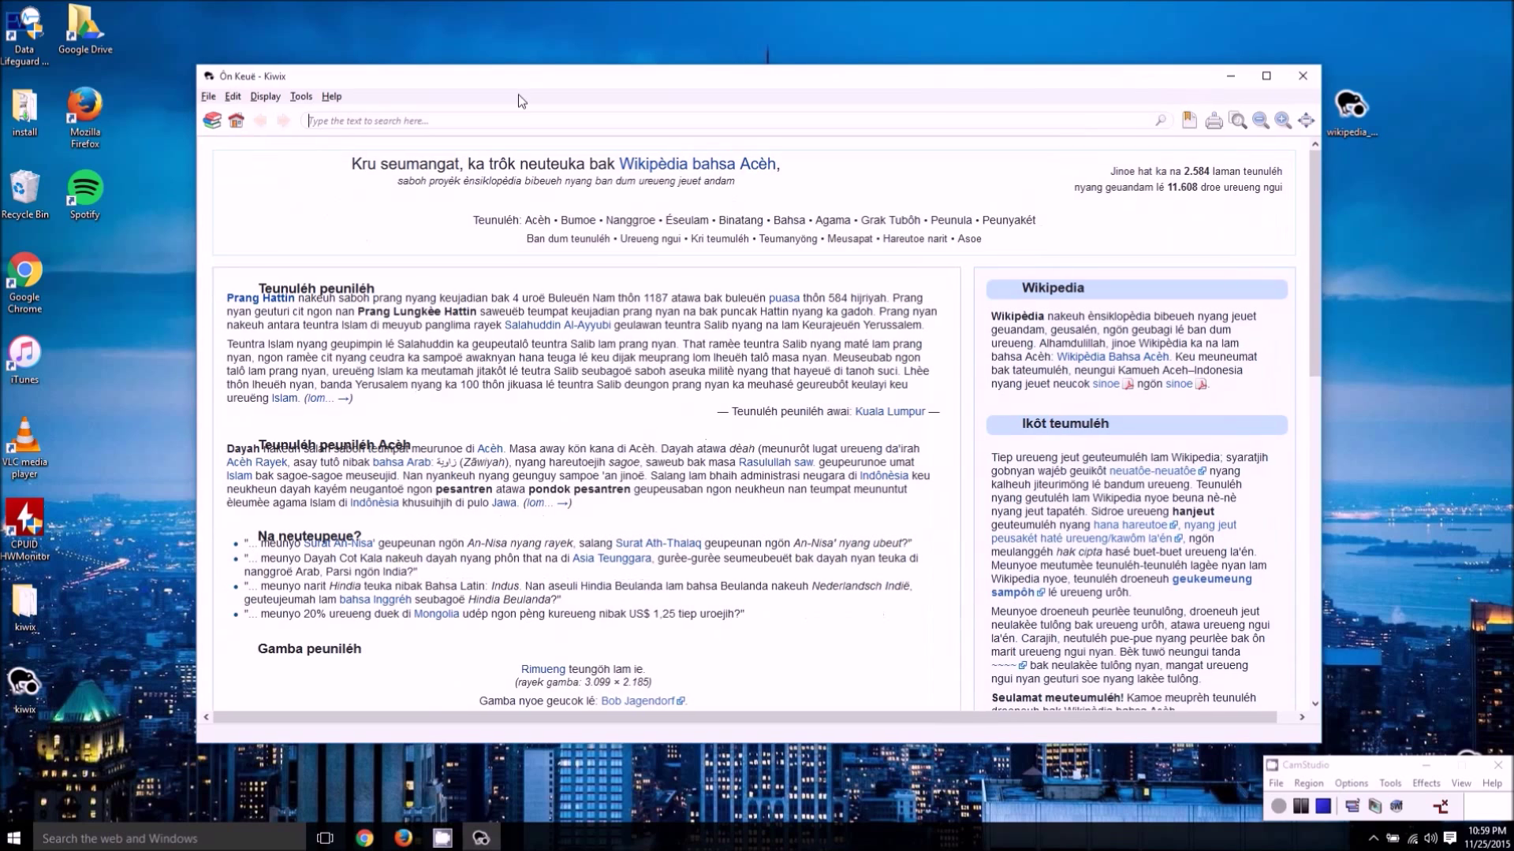
# Step: Open wikipedia_ab_all_2015-09 from the Desktop through File > Open file
pyautogui.click(209, 97)
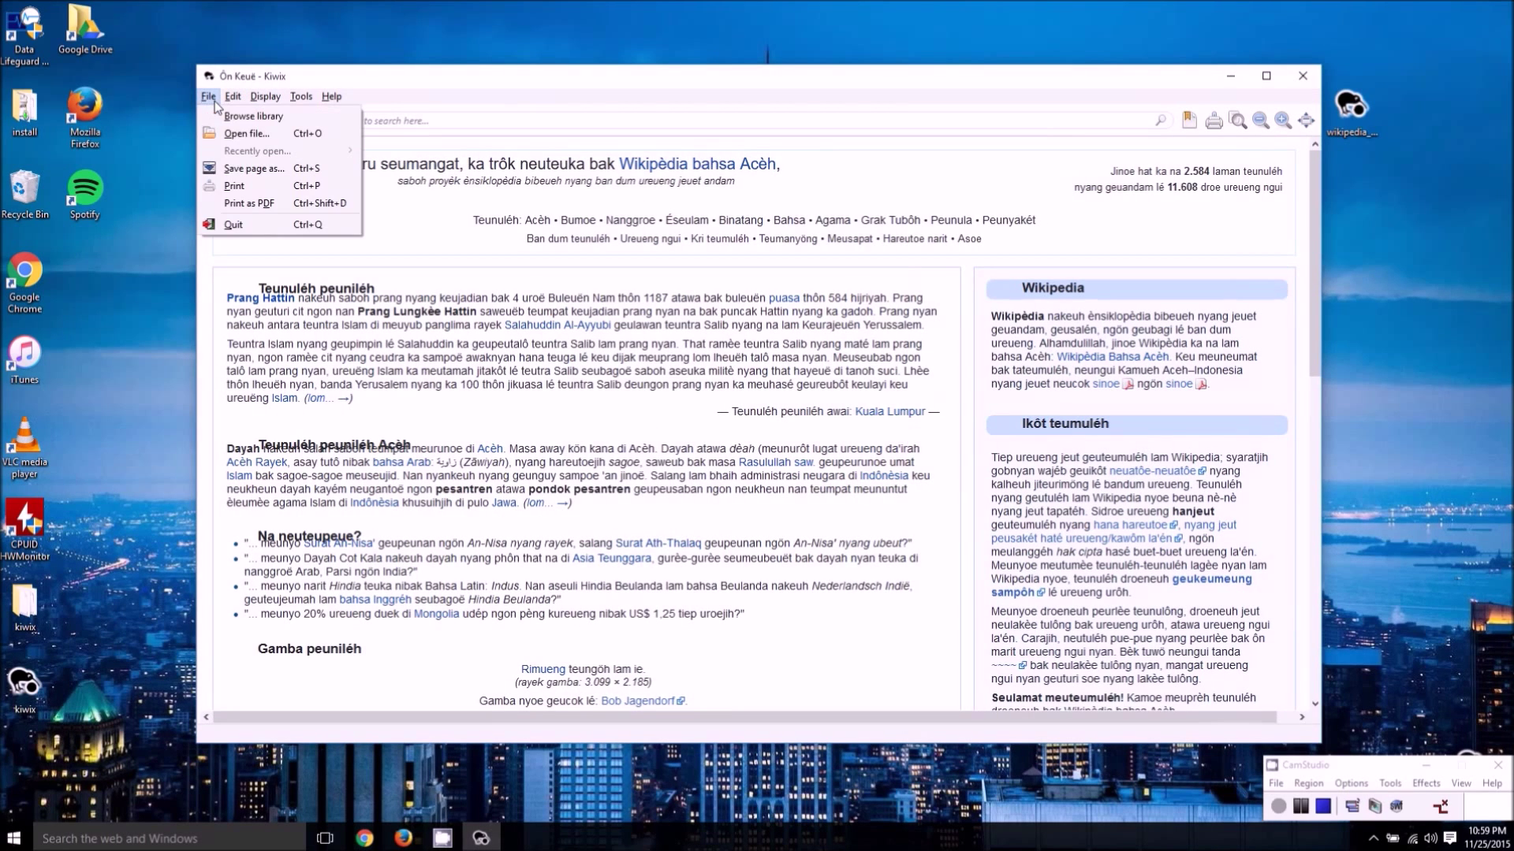
pyautogui.click(252, 134)
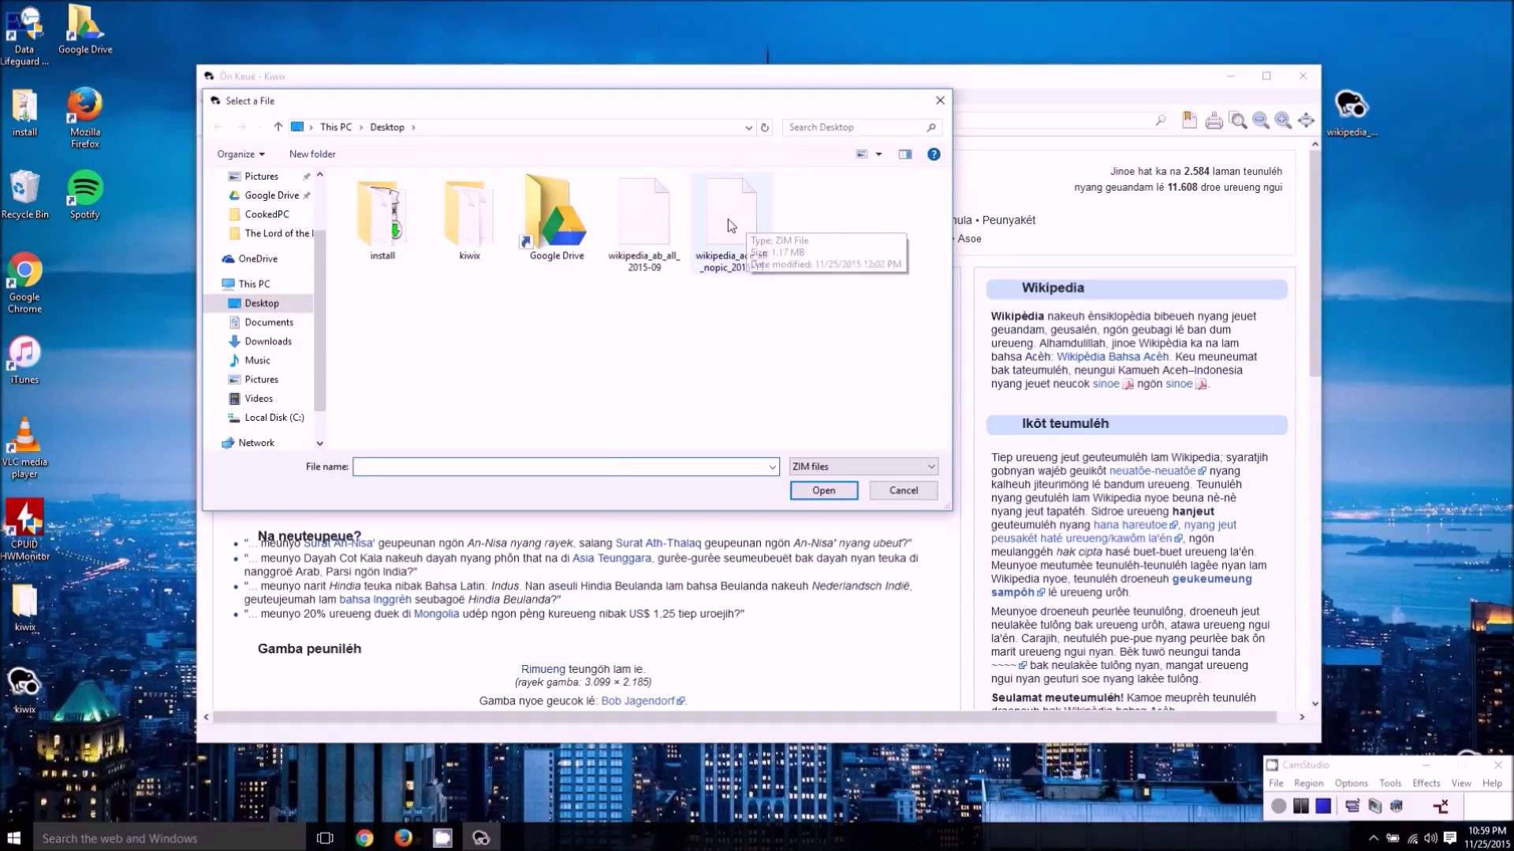
pyautogui.click(638, 221)
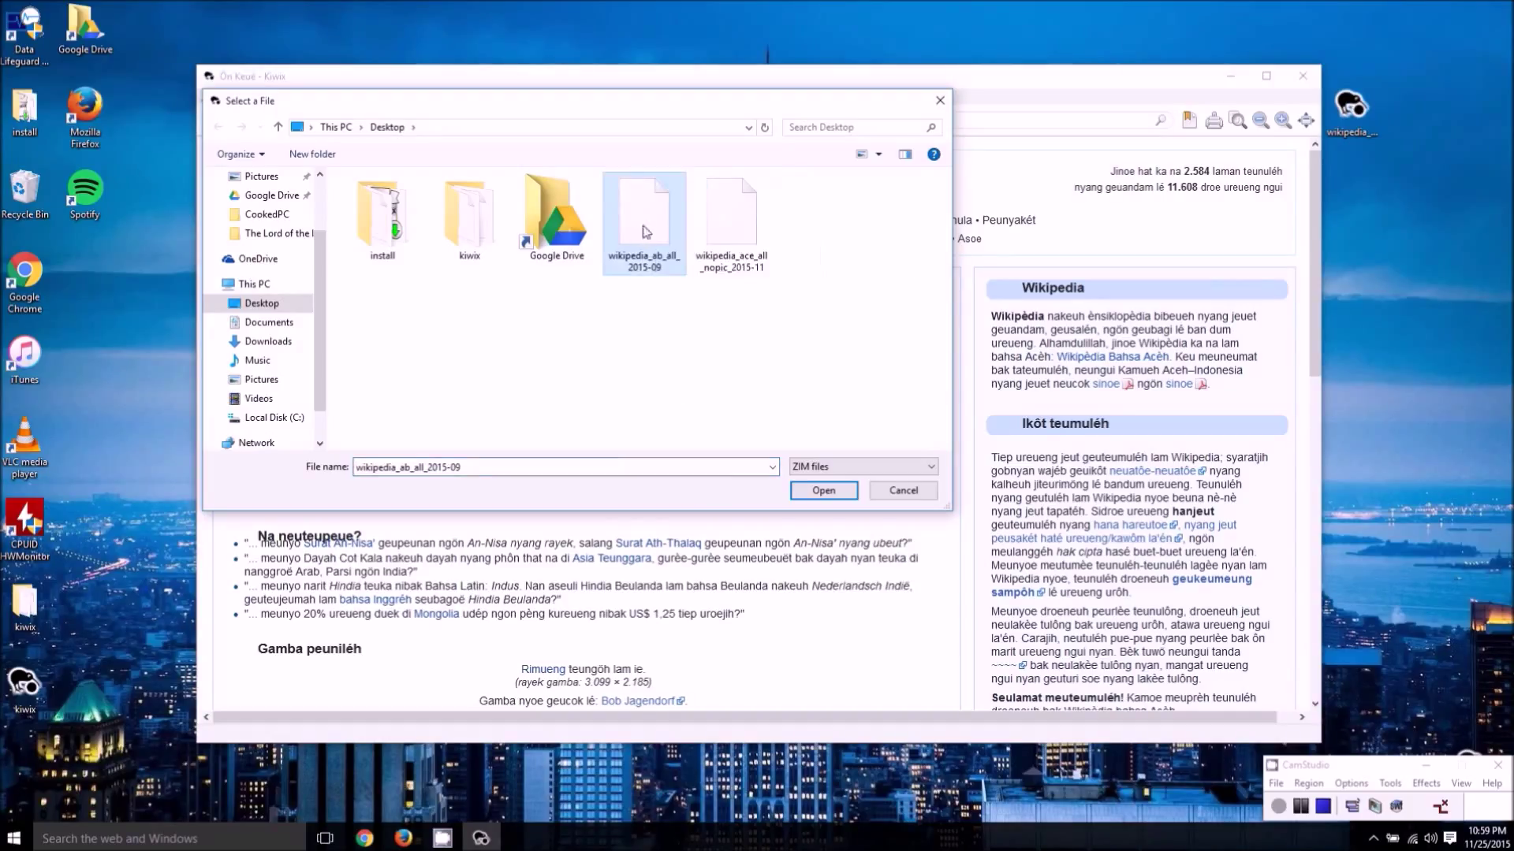
pyautogui.click(822, 492)
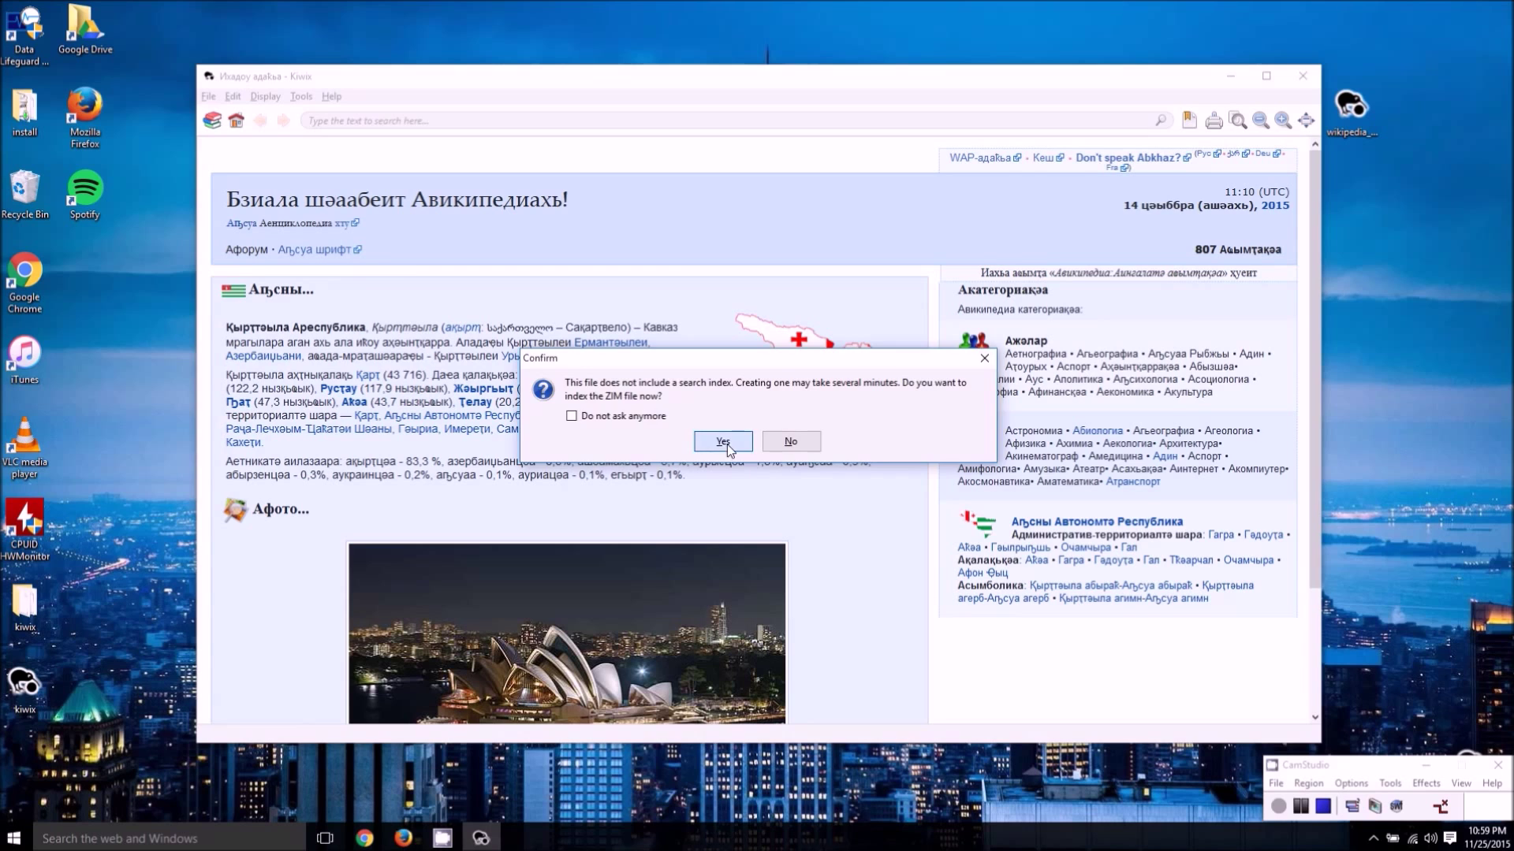
# Step: Accept indexing of the Abkhaz Wikipedia ZIM file and wait until indexing finishes
pyautogui.click(726, 443)
pyautogui.scroll(-3, 782, 392)
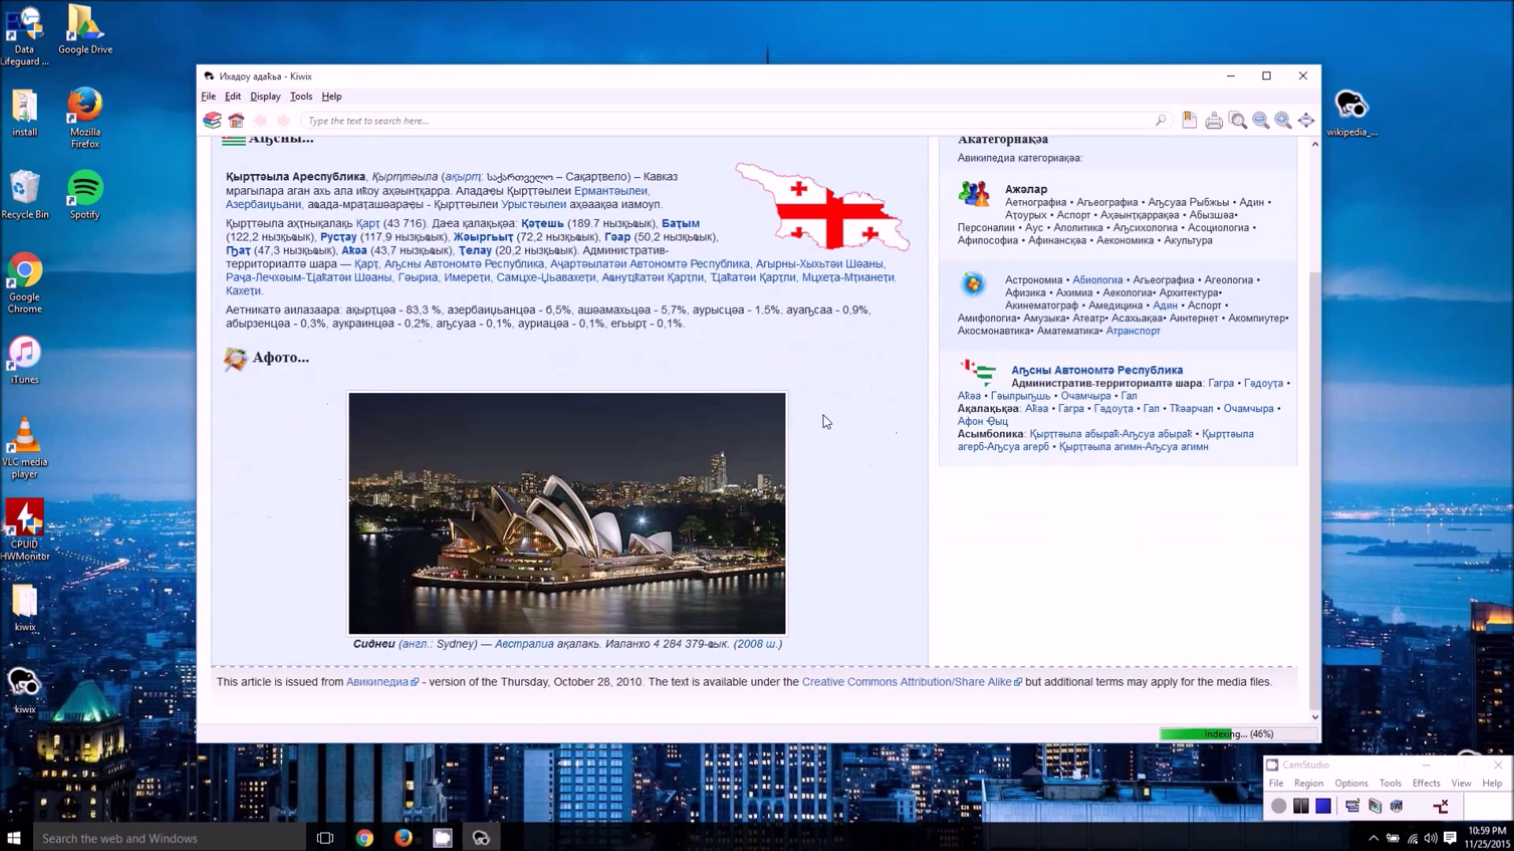
pyautogui.scroll(3, 828, 418)
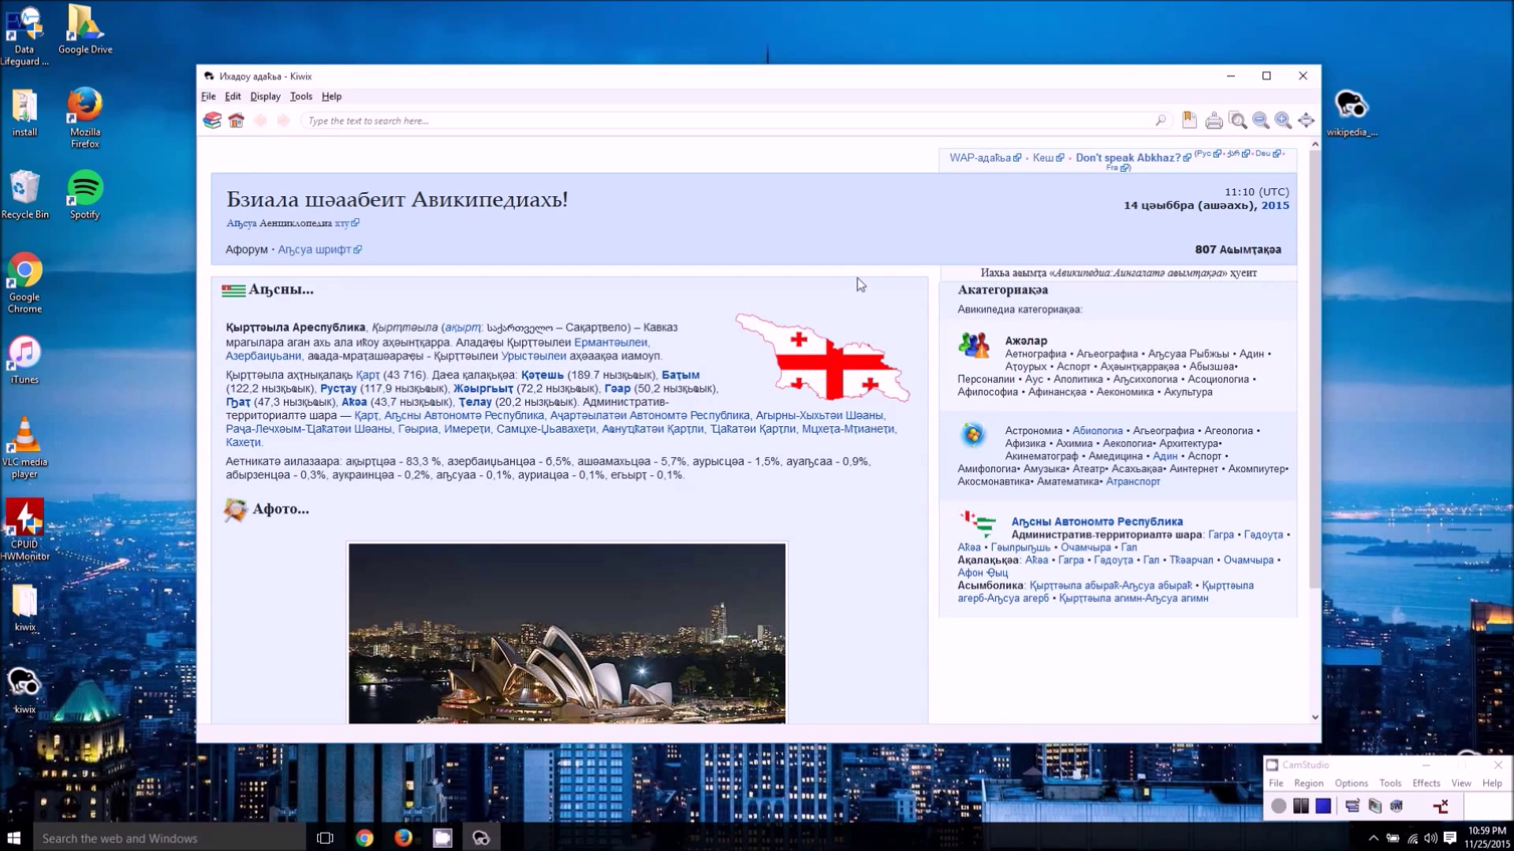
pyautogui.scroll(-3, 856, 285)
pyautogui.scroll(3, 854, 315)
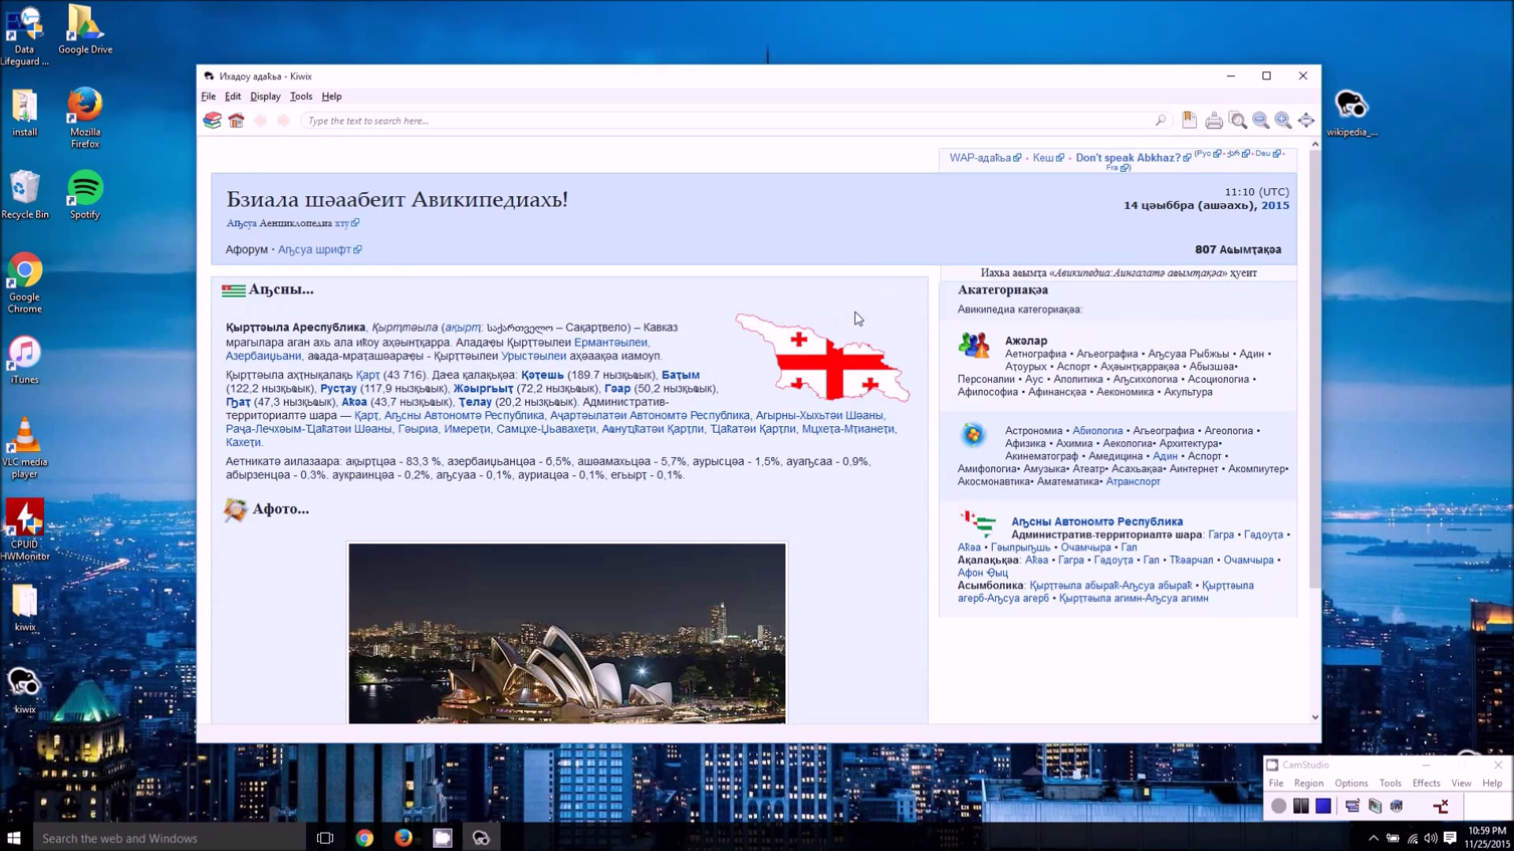